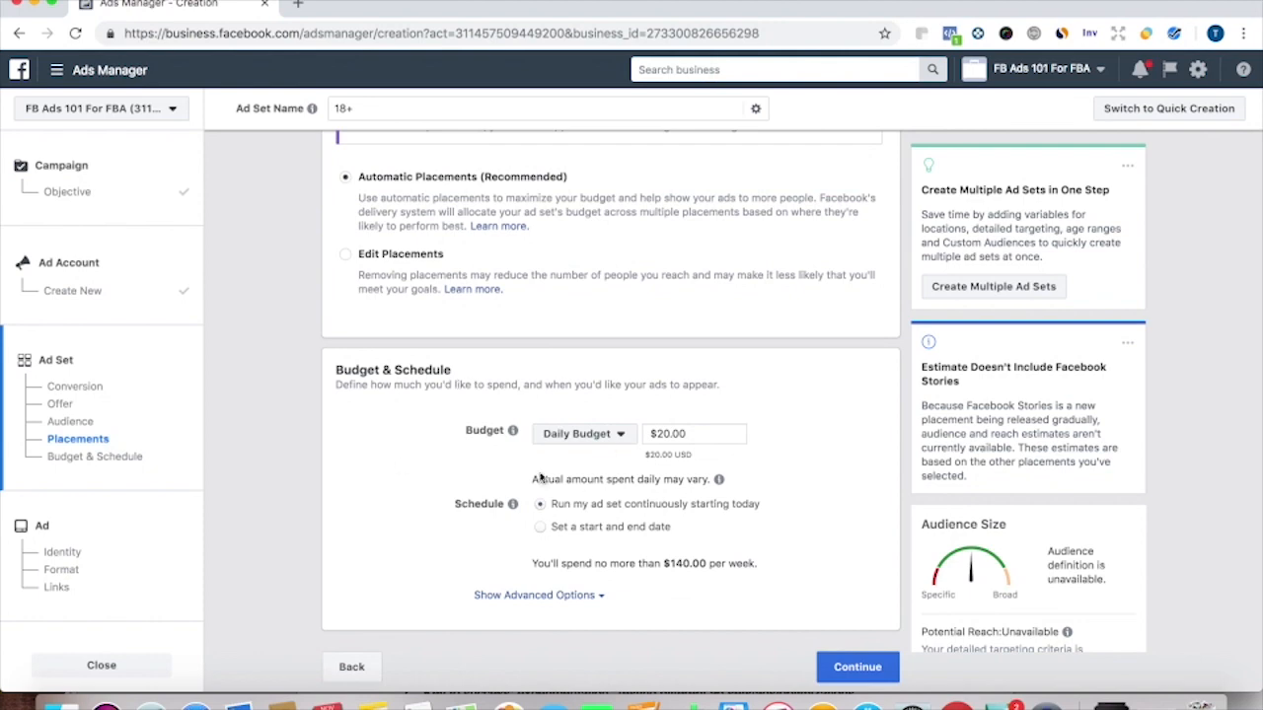
# Name the new ad set "US 25-35".
pyautogui.write('US 25-3')
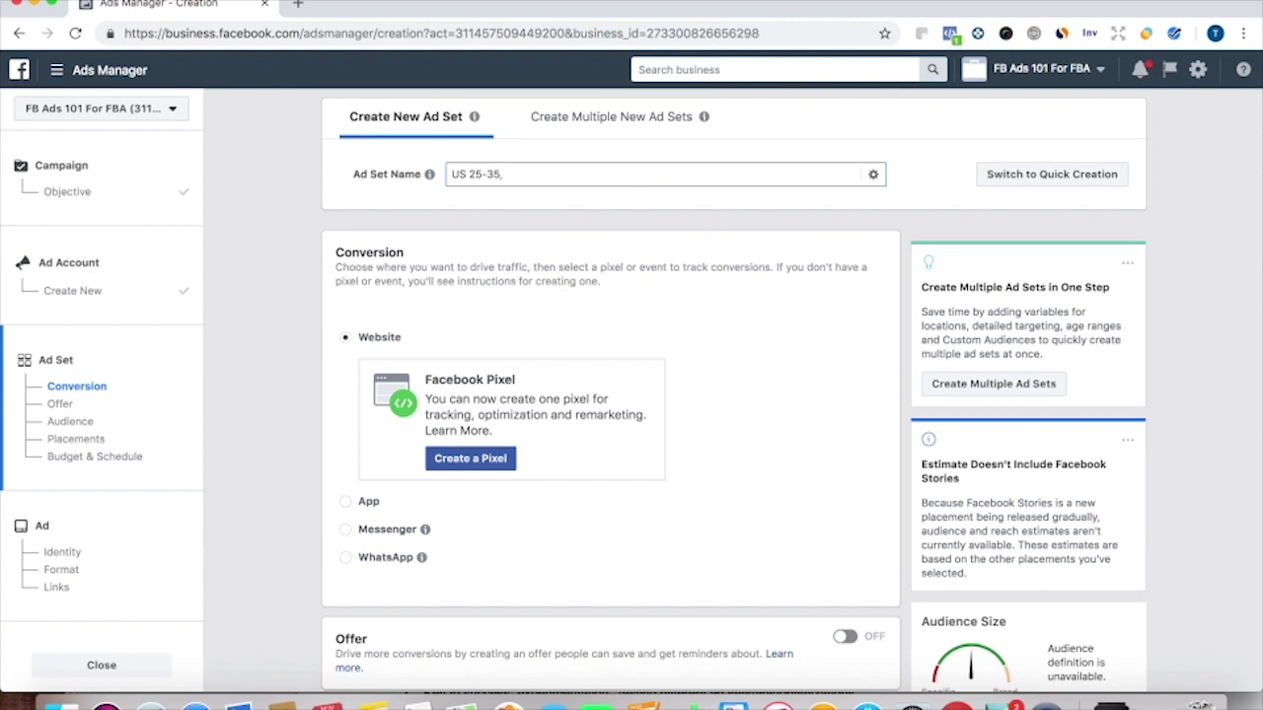
pyautogui.scroll(-2, 483, 474)
pyautogui.write('5')
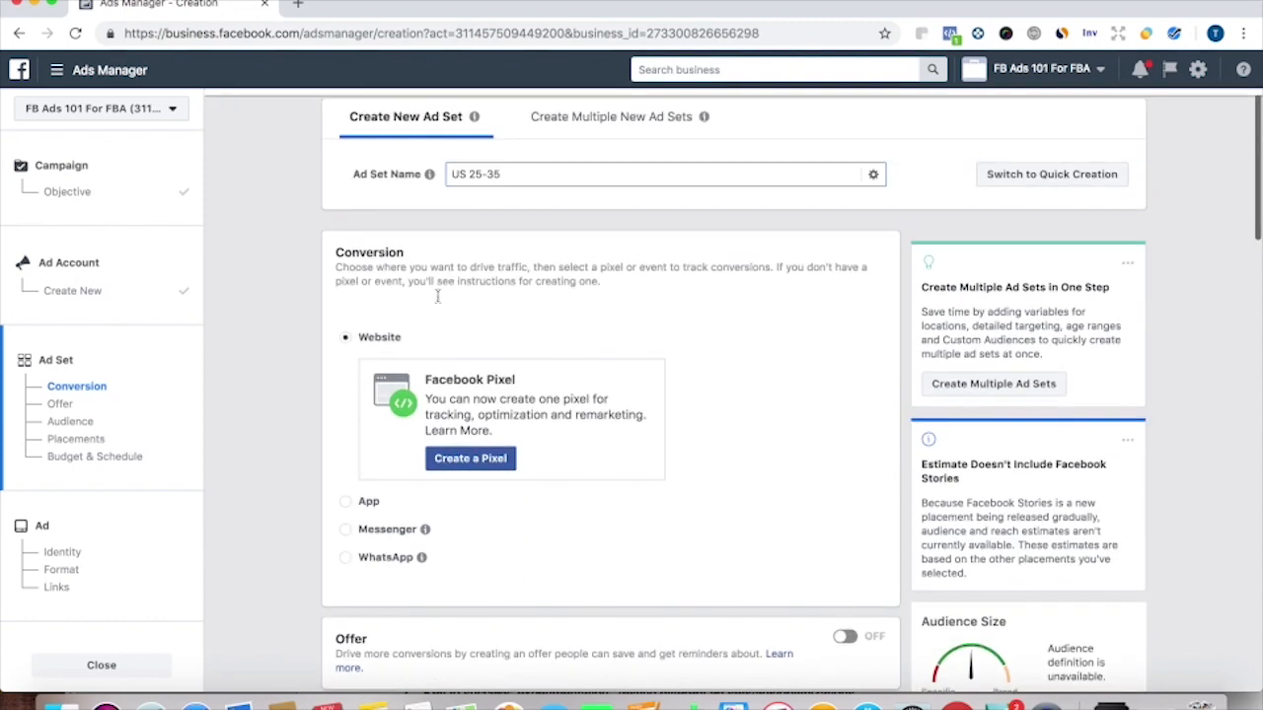
# Create a Facebook pixel with the suggested name and choose to set it up now by manually installing the code.
pyautogui.click(483, 463)
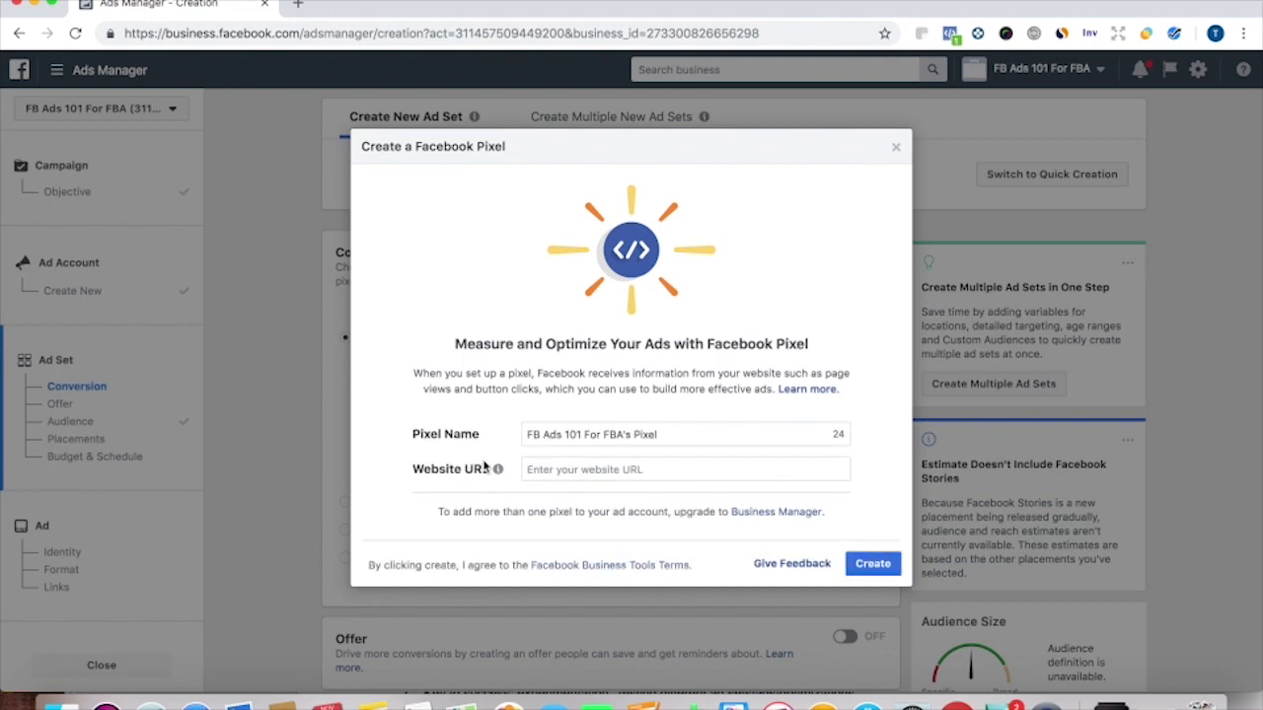
pyautogui.click(877, 566)
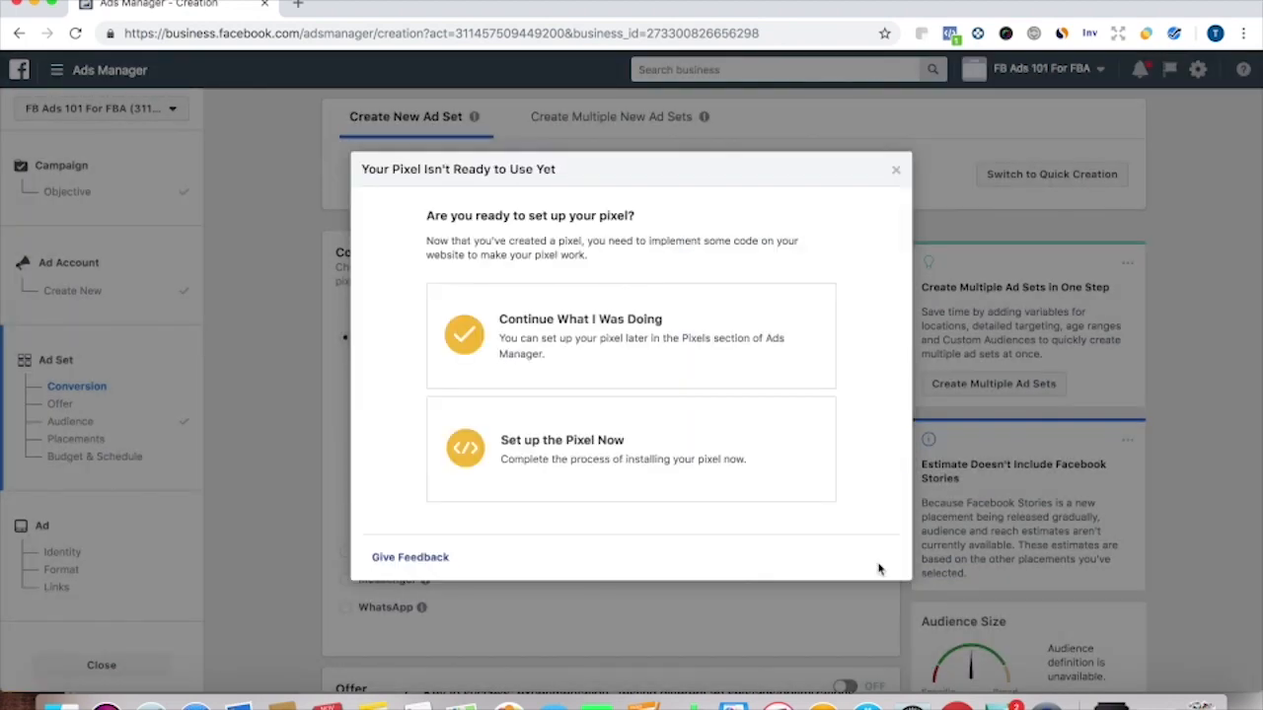
pyautogui.click(631, 444)
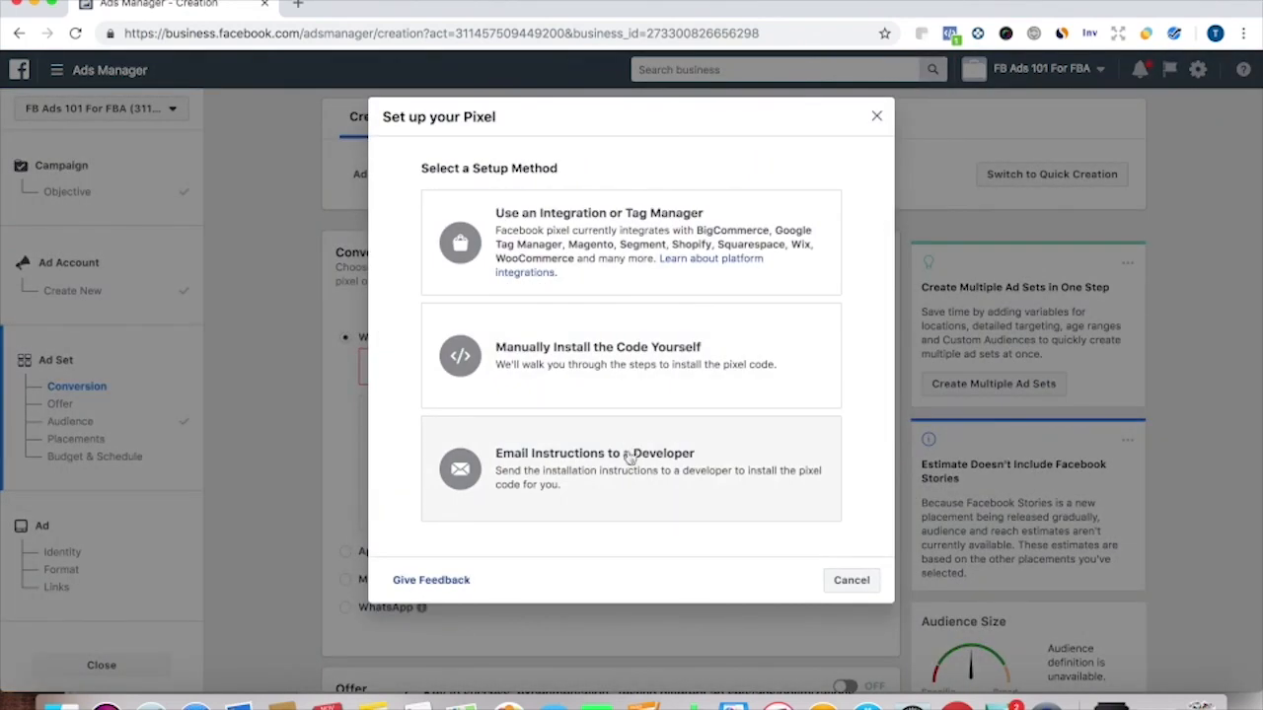
pyautogui.click(632, 346)
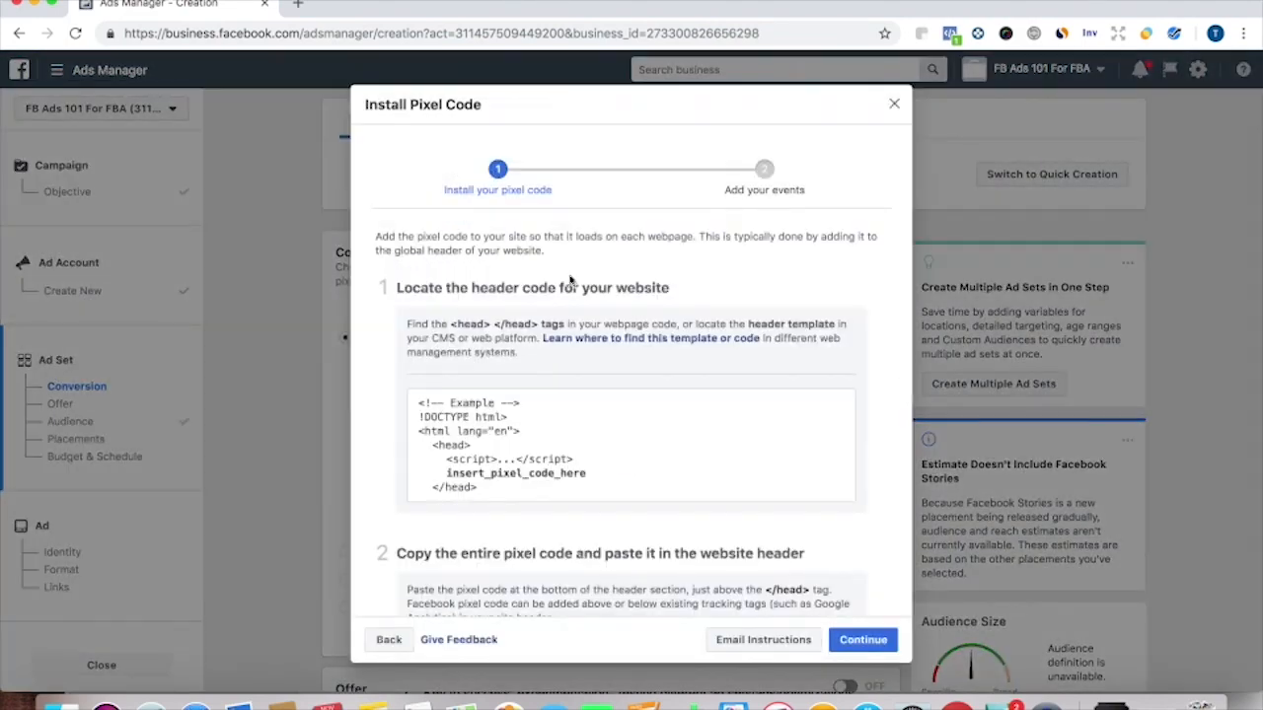
# Review the pixel base code, send the installation instructions by email, and close the pixel setup.
pyautogui.scroll(-5, 597, 471)
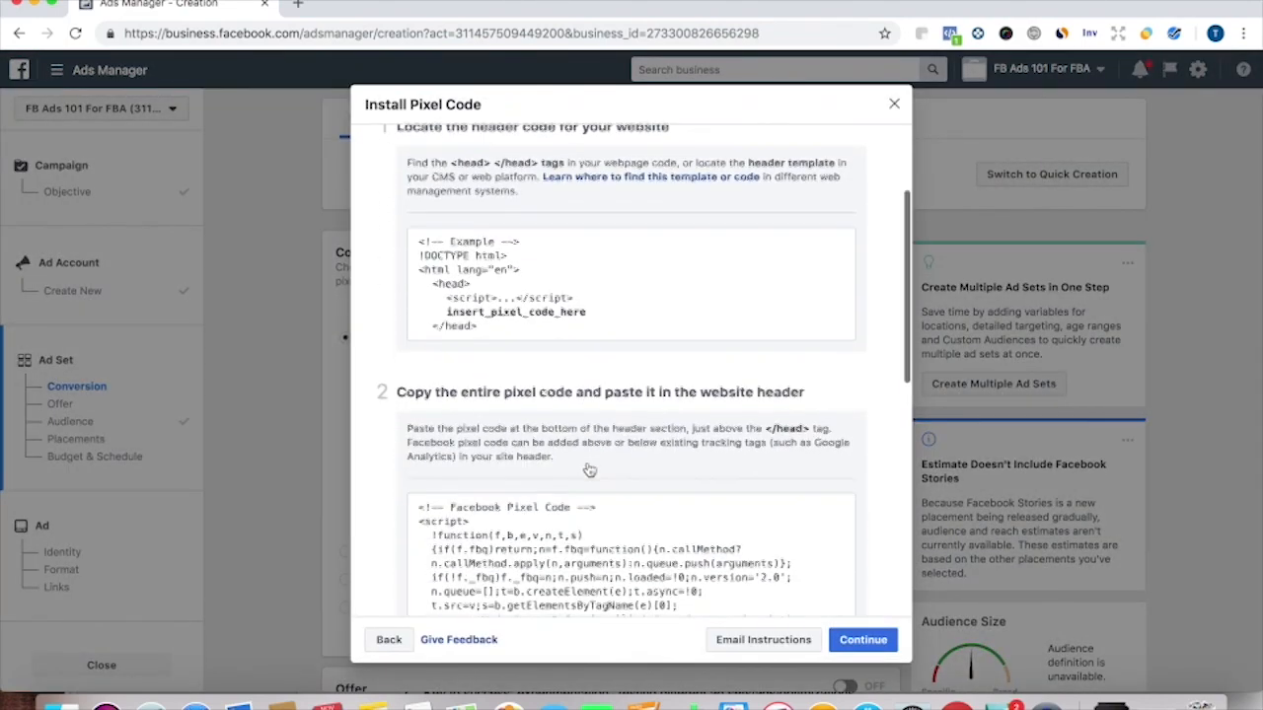
pyautogui.scroll(-3, 589, 471)
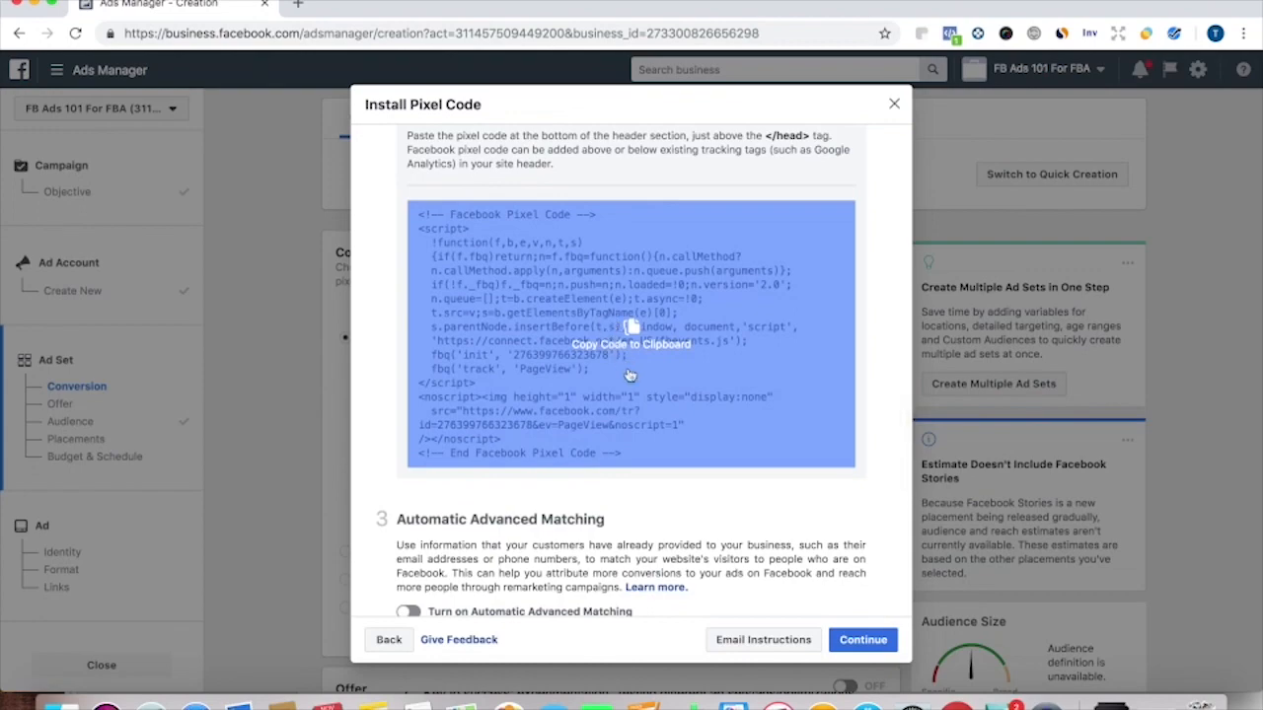
pyautogui.click(781, 640)
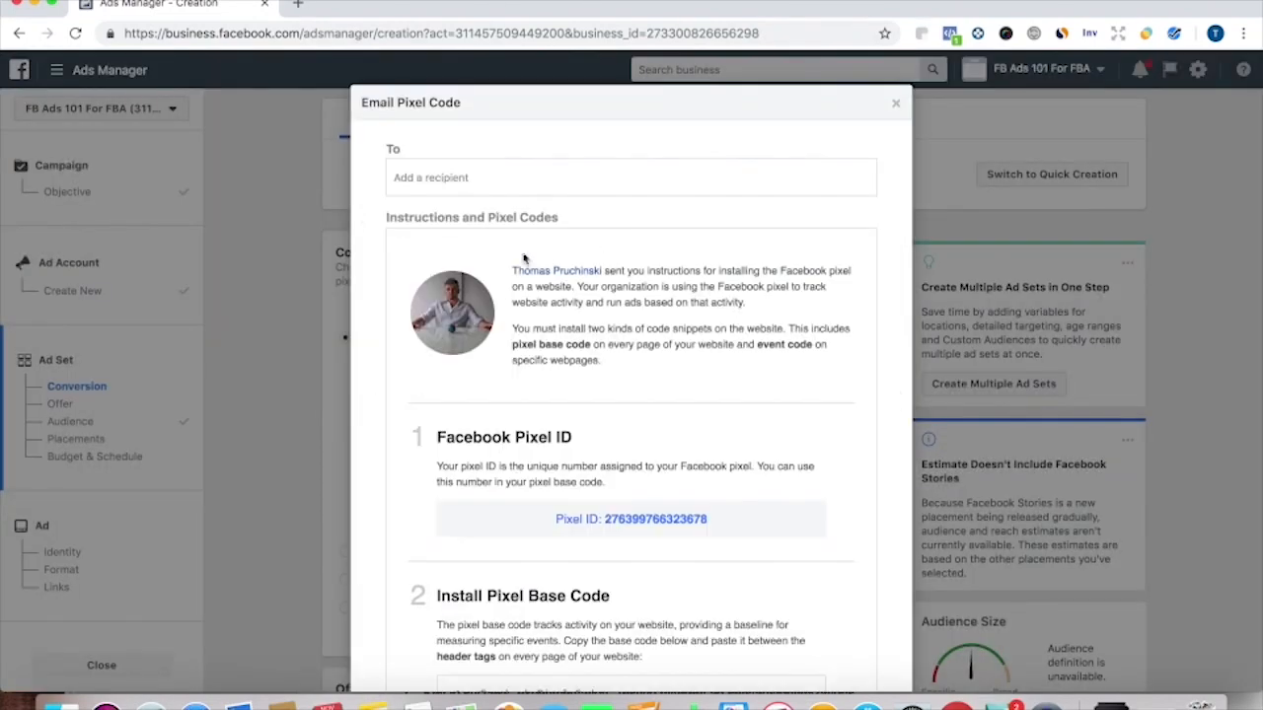
pyautogui.click(449, 176)
pyautogui.scroll(-18, 524, 428)
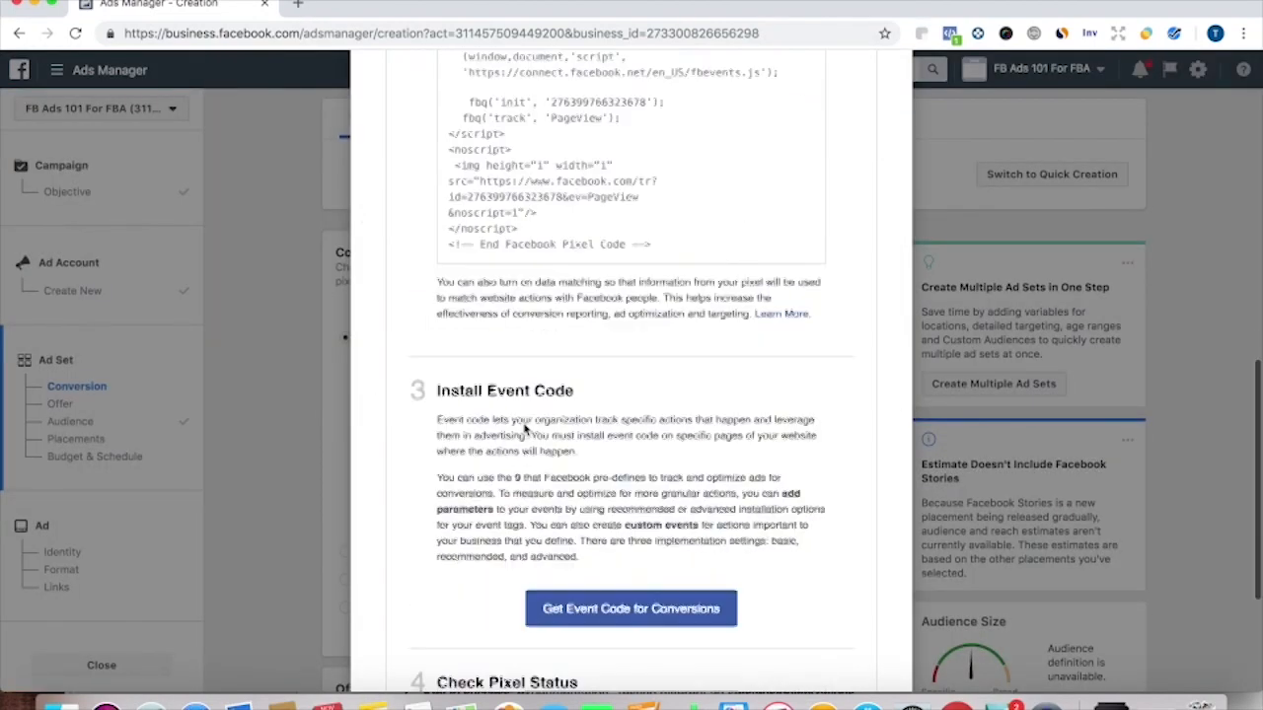
pyautogui.click(878, 625)
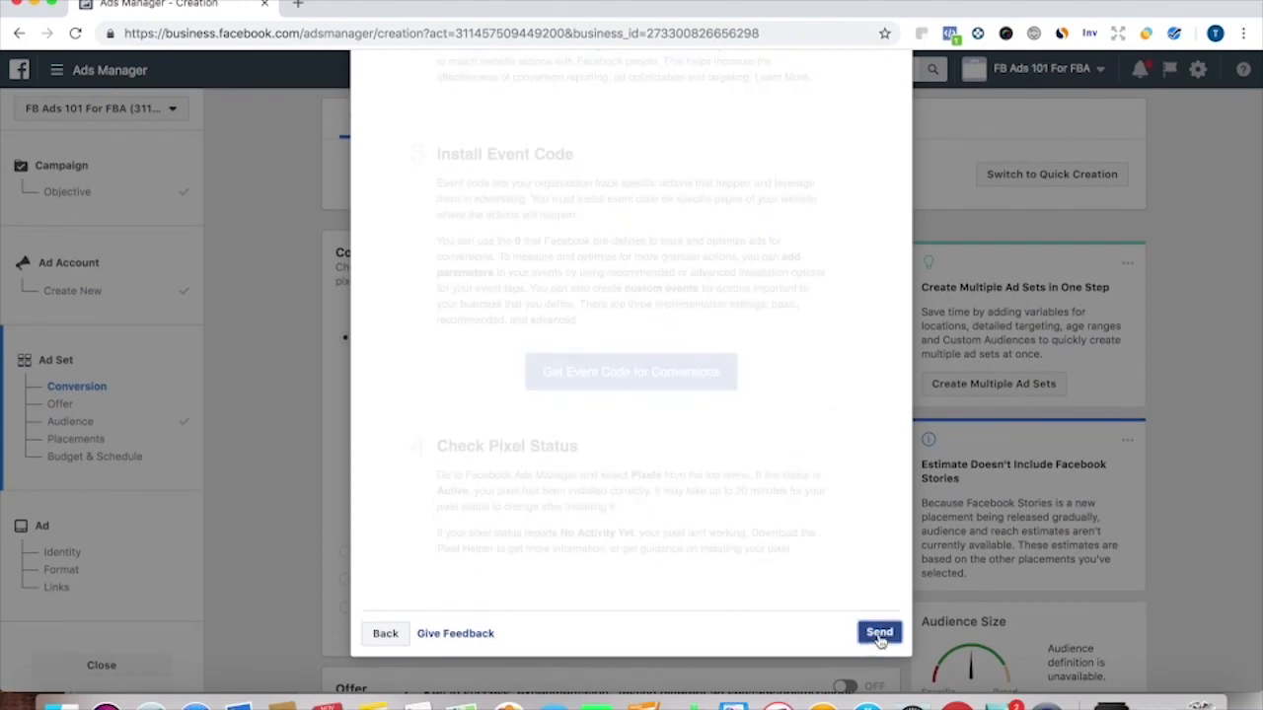
pyautogui.click(880, 428)
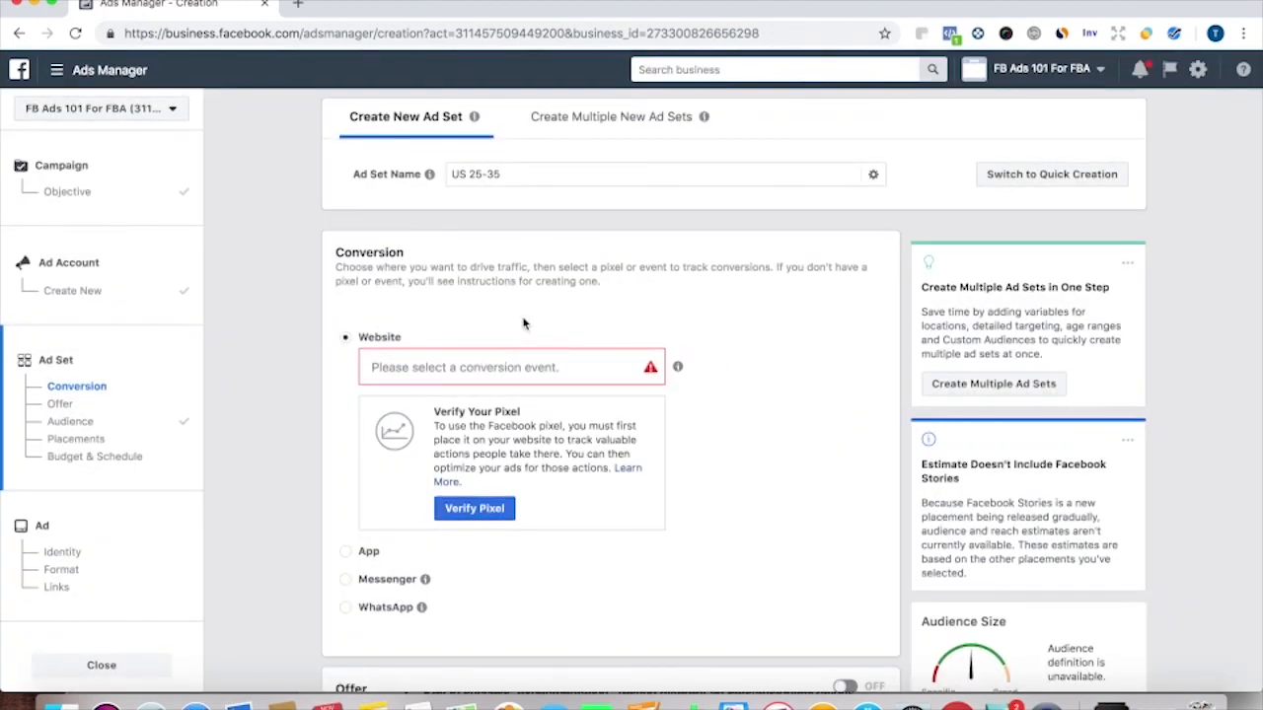
# Open deliciouspromos.com in a new browser tab and dismiss the traffic guide banner on the dashboard.
pyautogui.click(299, 6)
pyautogui.write('deliciouspromos.com')
pyautogui.press('Return')
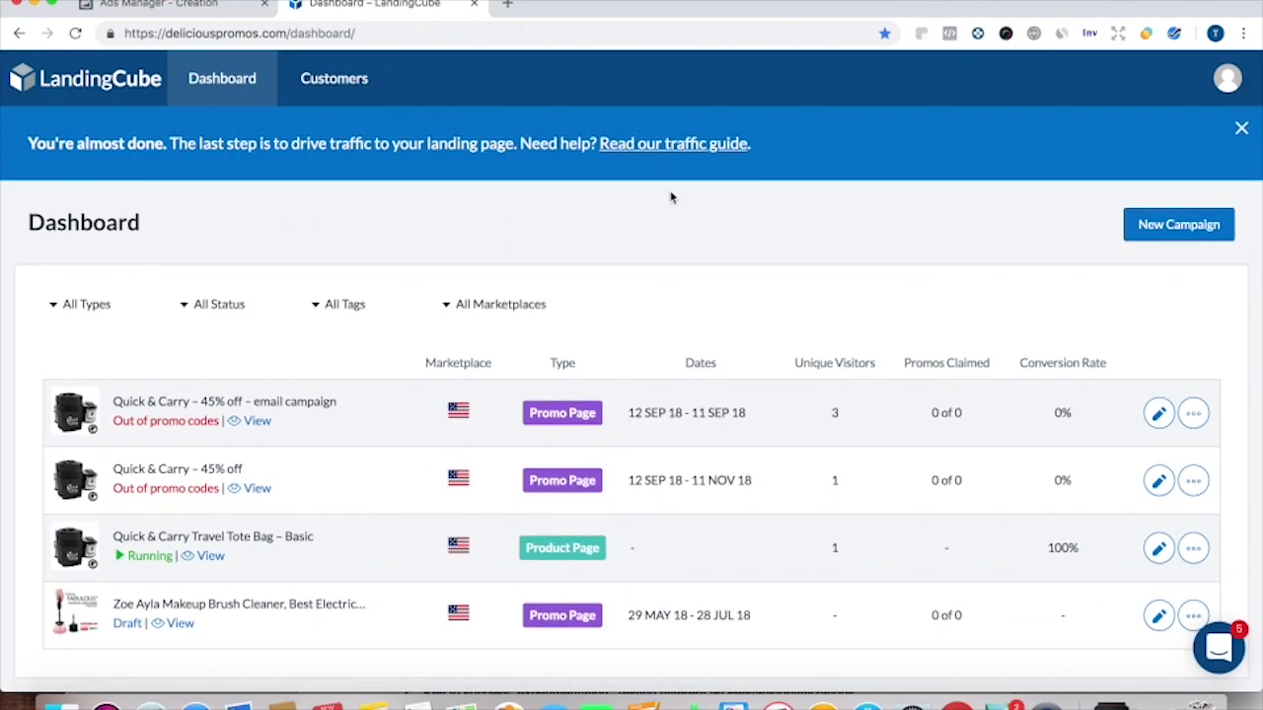
pyautogui.click(1241, 132)
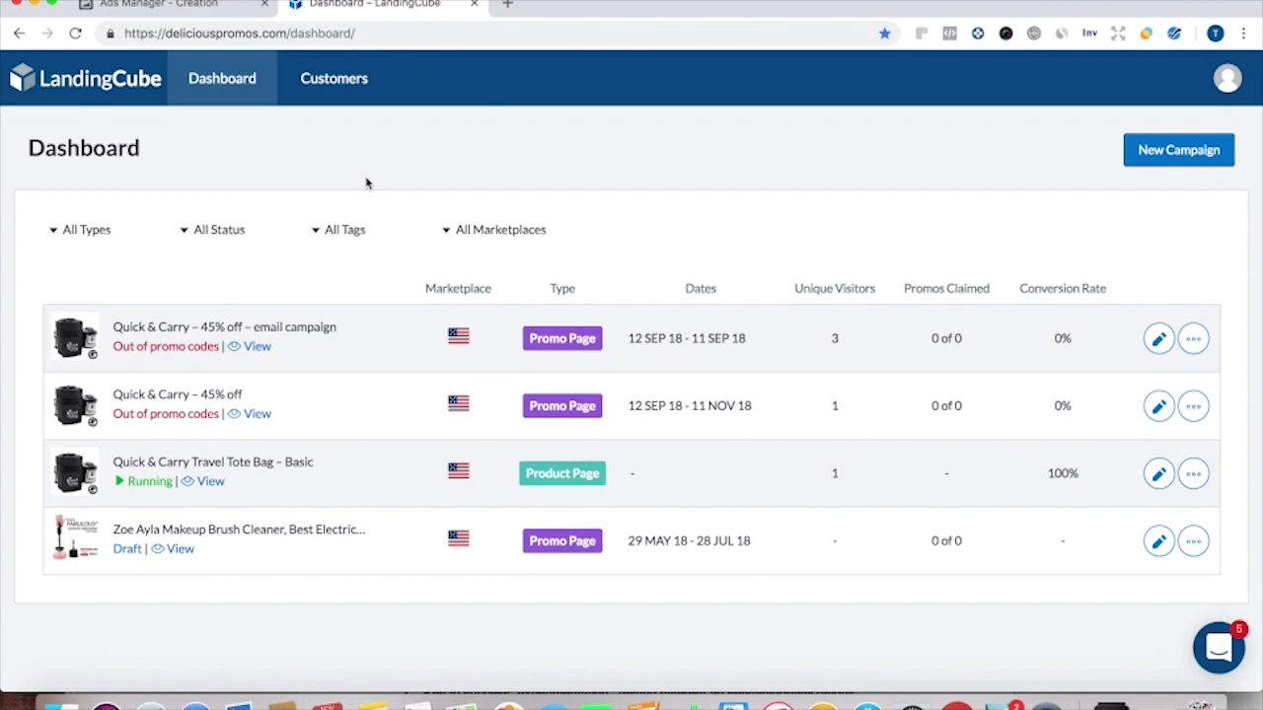
# Start a new campaign of the Promo Page type from the LandingCube dashboard.
pyautogui.click(170, 8)
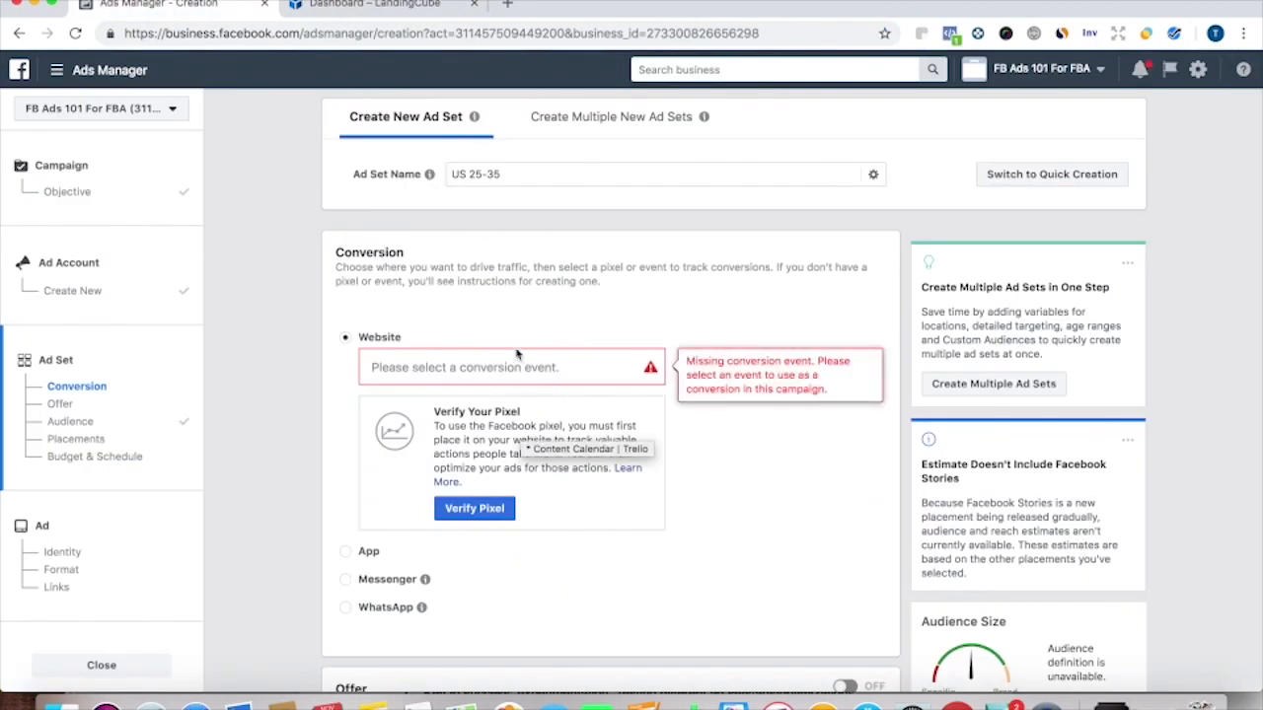
pyautogui.click(361, 7)
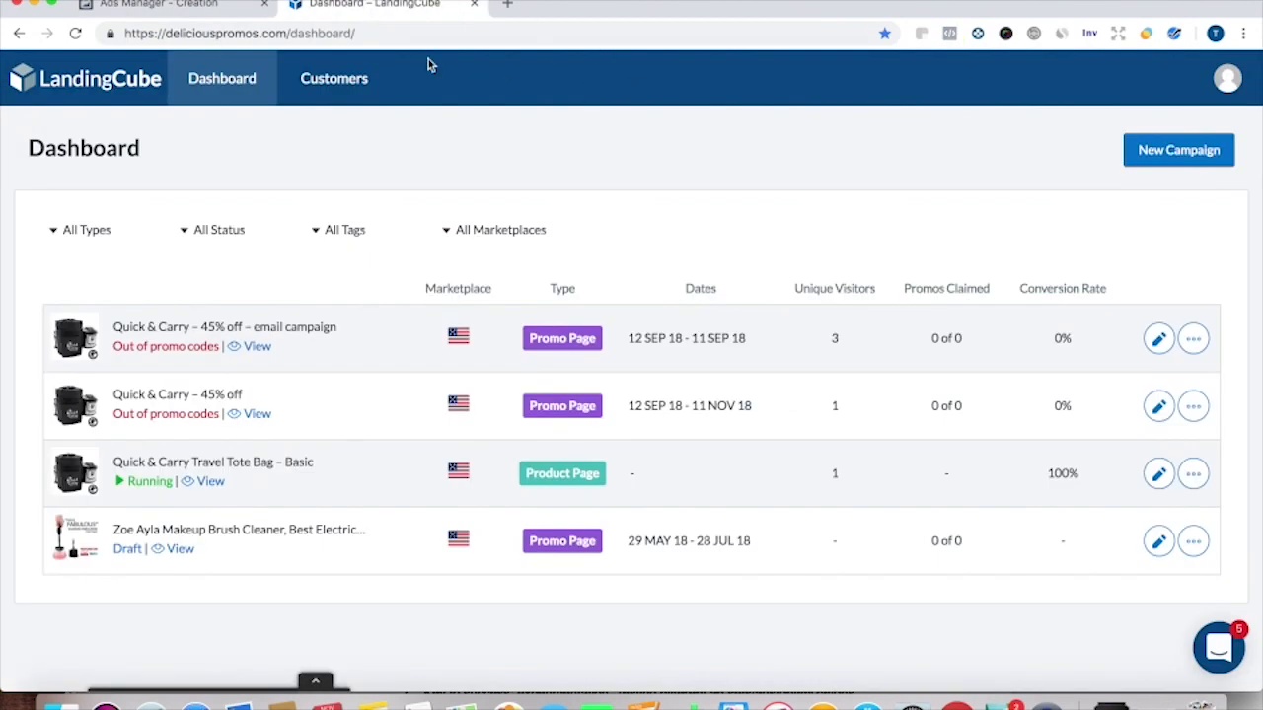
pyautogui.click(1178, 153)
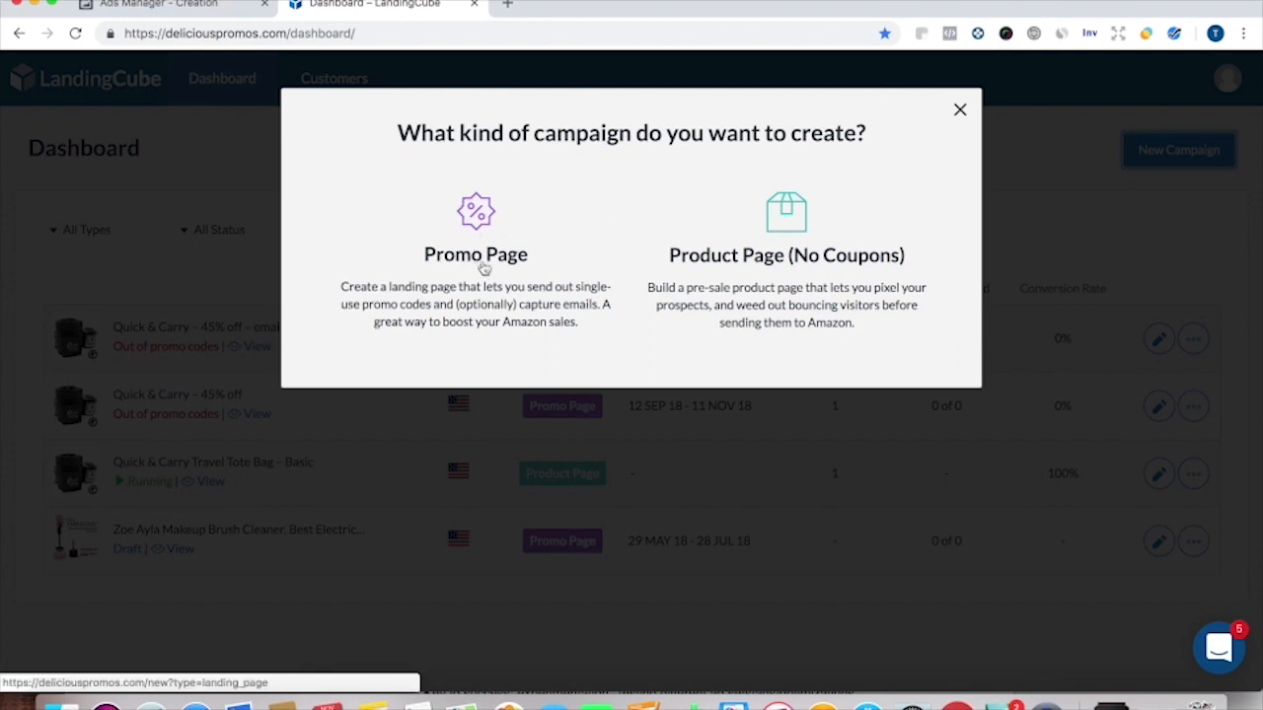
pyautogui.click(470, 209)
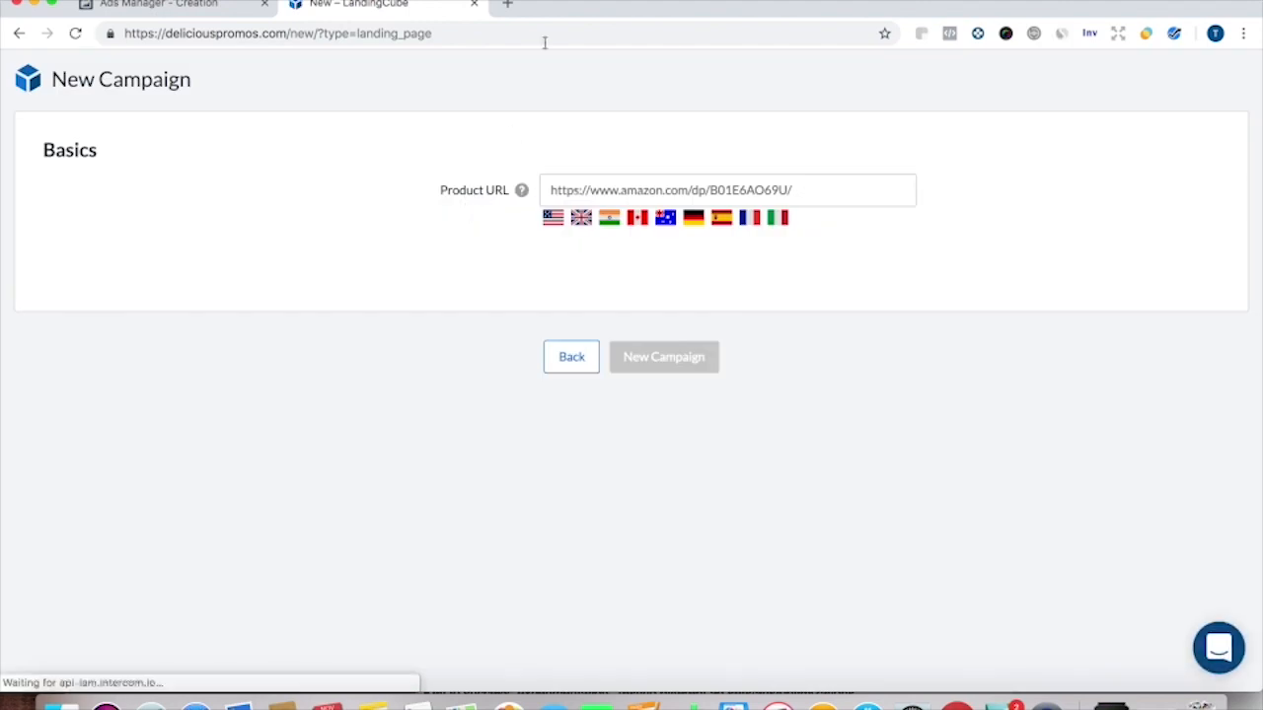
# Open Amazon's home page in a new browser tab and dismiss the Amazon Business offer.
pyautogui.click(507, 6)
pyautogui.write('ama')
pyautogui.press('Return')
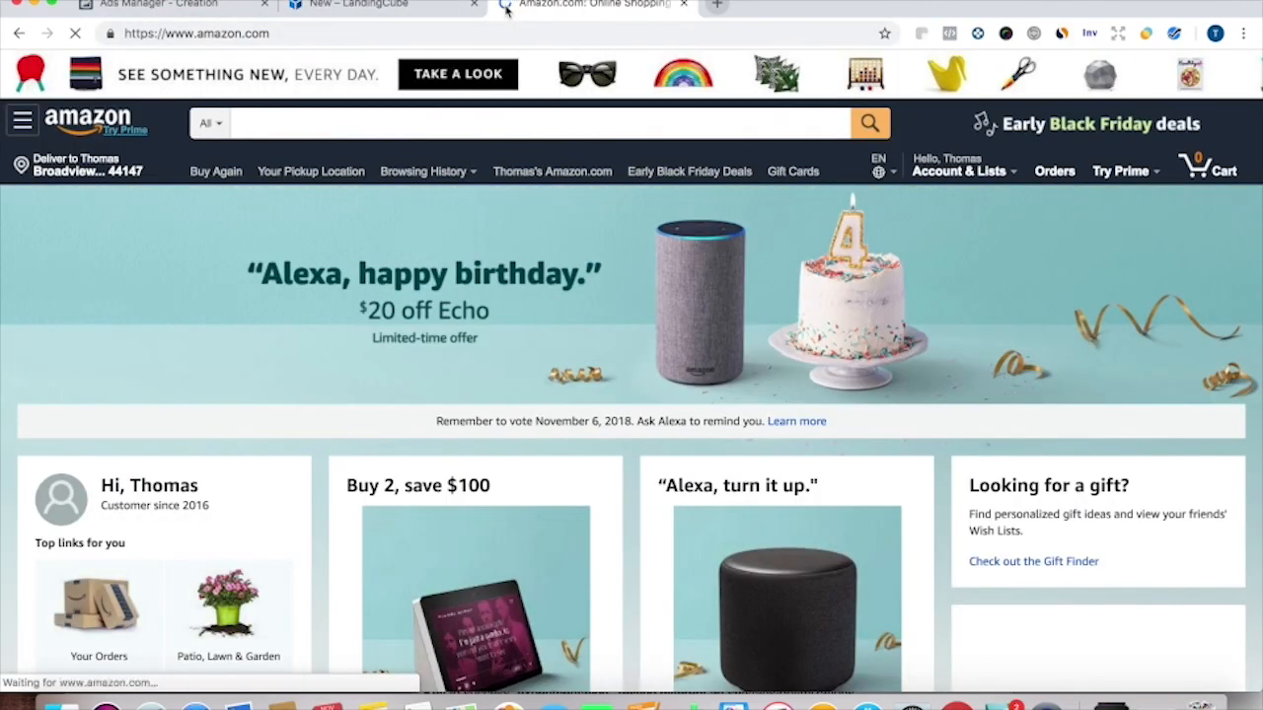
pyautogui.scroll(-5, 543, 237)
pyautogui.scroll(-6, 555, 431)
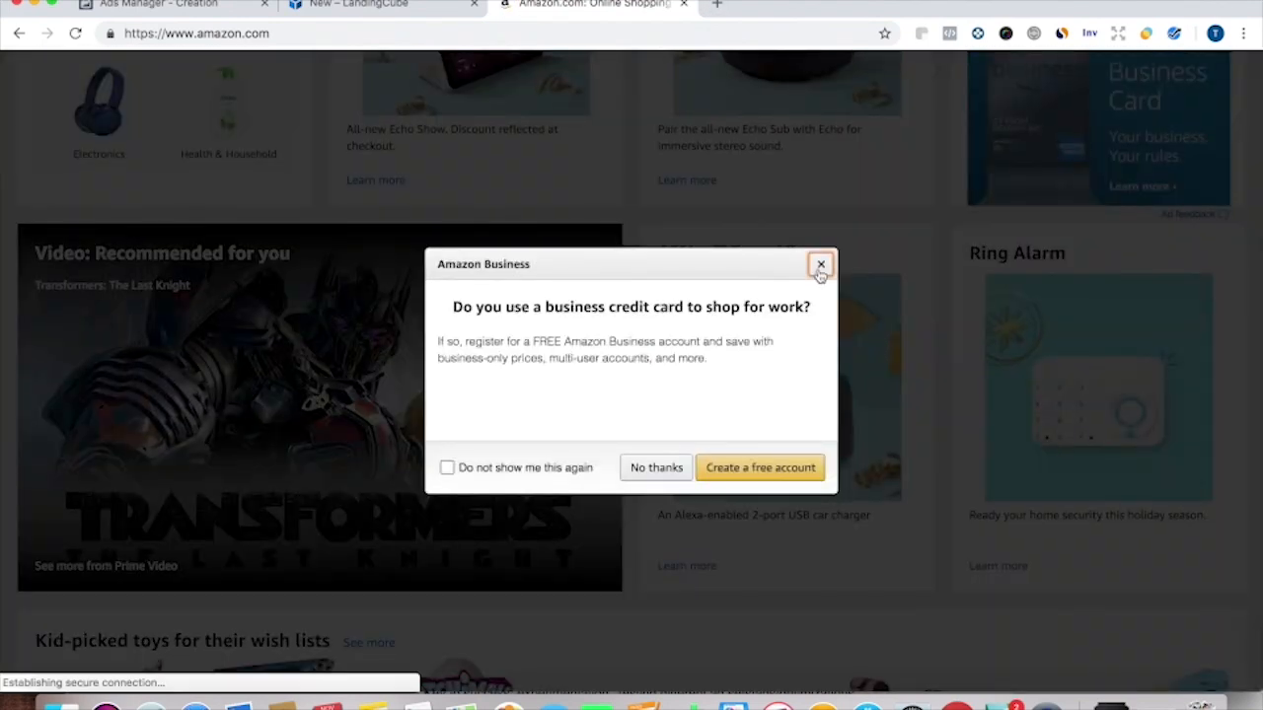
pyautogui.click(820, 264)
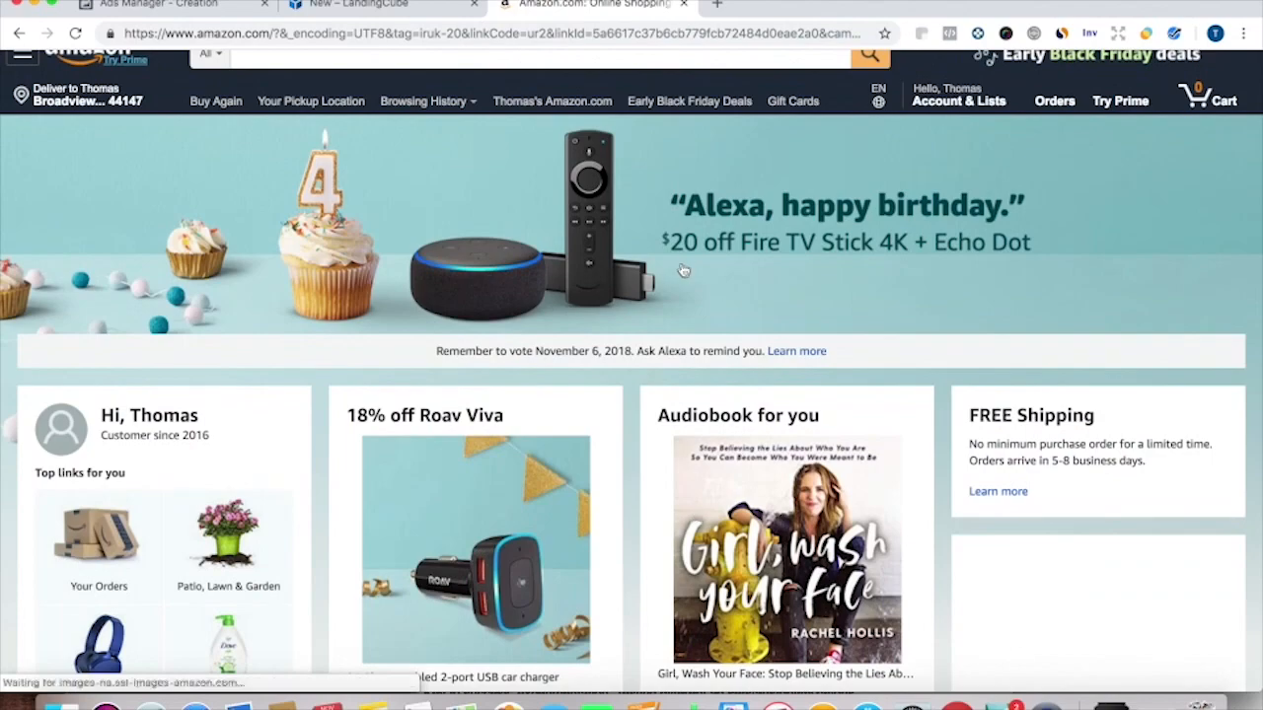
# Open the product page of the recently viewed foam roller on Amazon.
pyautogui.scroll(-10, 648, 459)
pyautogui.scroll(-4, 648, 459)
pyautogui.scroll(3, 648, 459)
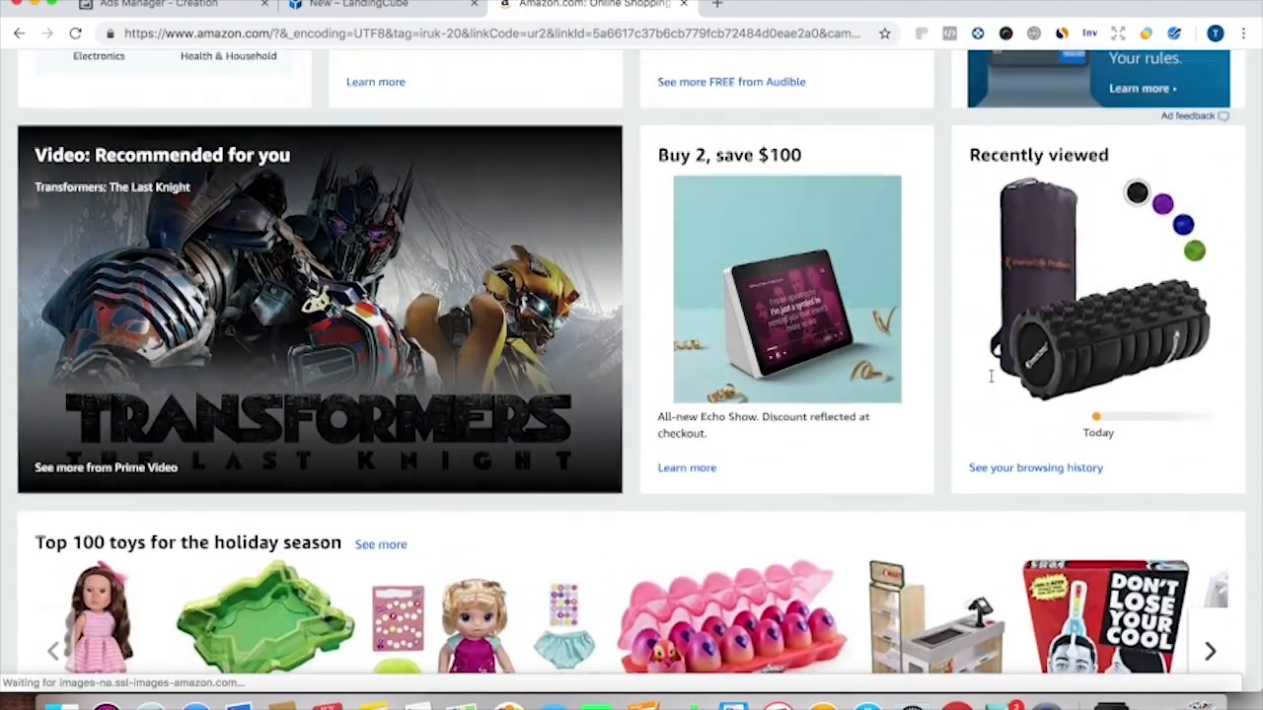
pyautogui.click(992, 375)
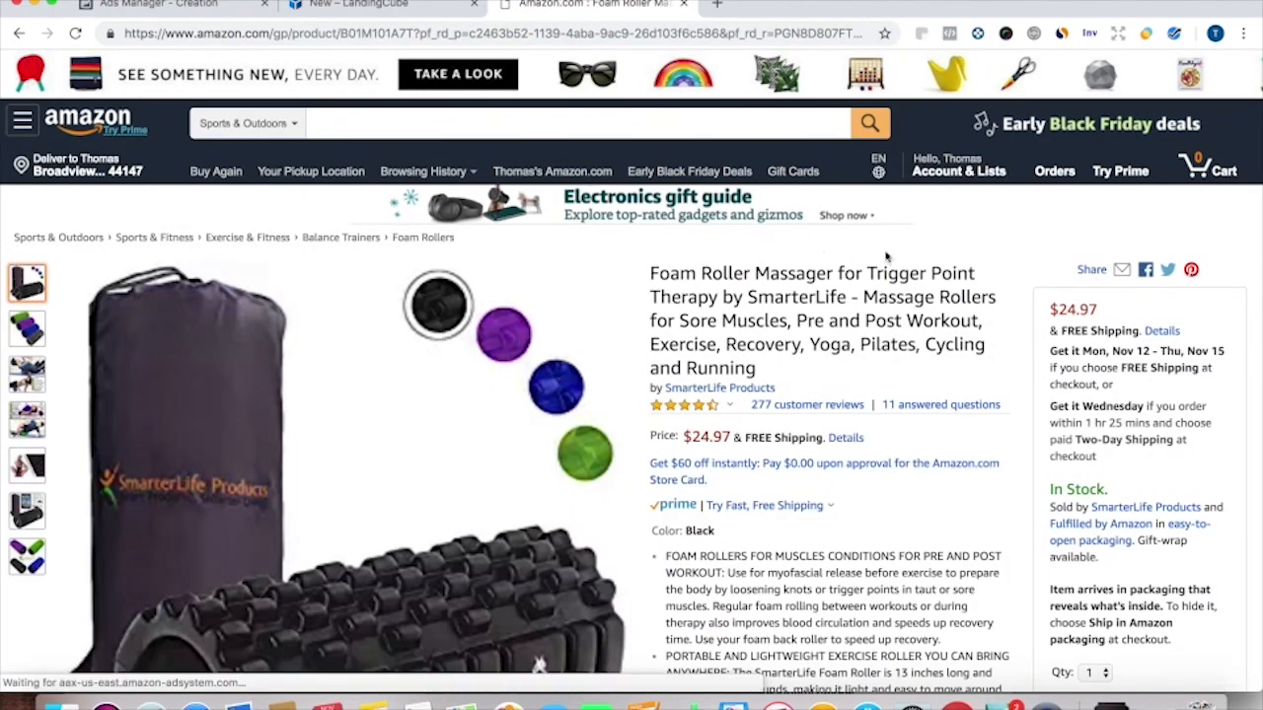
pyautogui.scroll(-3, 692, 349)
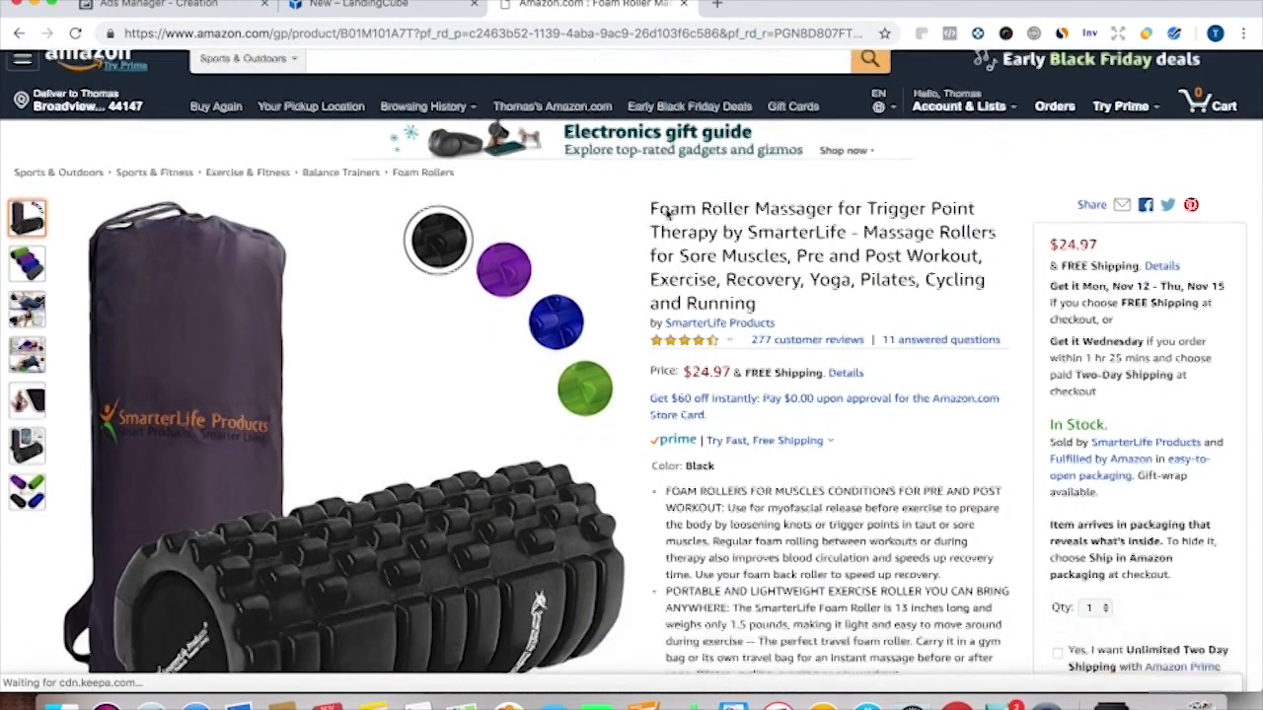
pyautogui.click(412, 32)
pyautogui.click(415, 5)
pyautogui.click(656, 190)
pyautogui.write('https://www.amazon.com/gp/product/B01M101A7T')
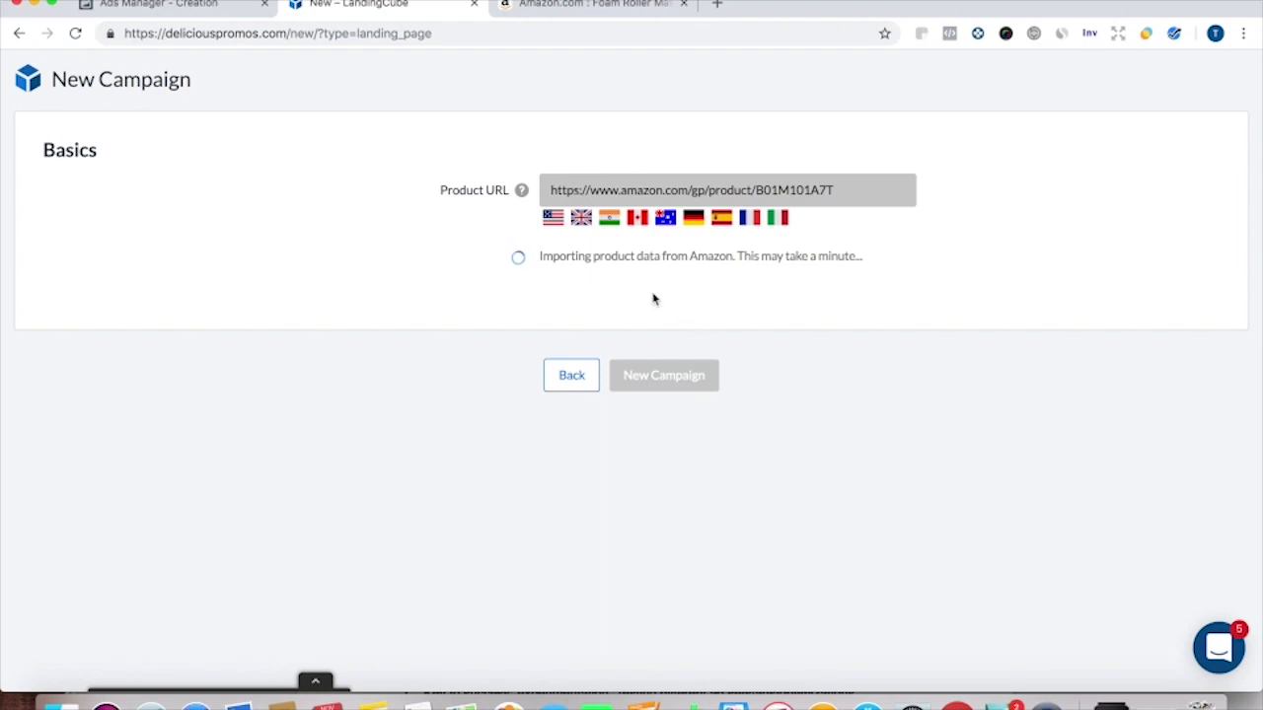
pyautogui.scroll(-2, 654, 395)
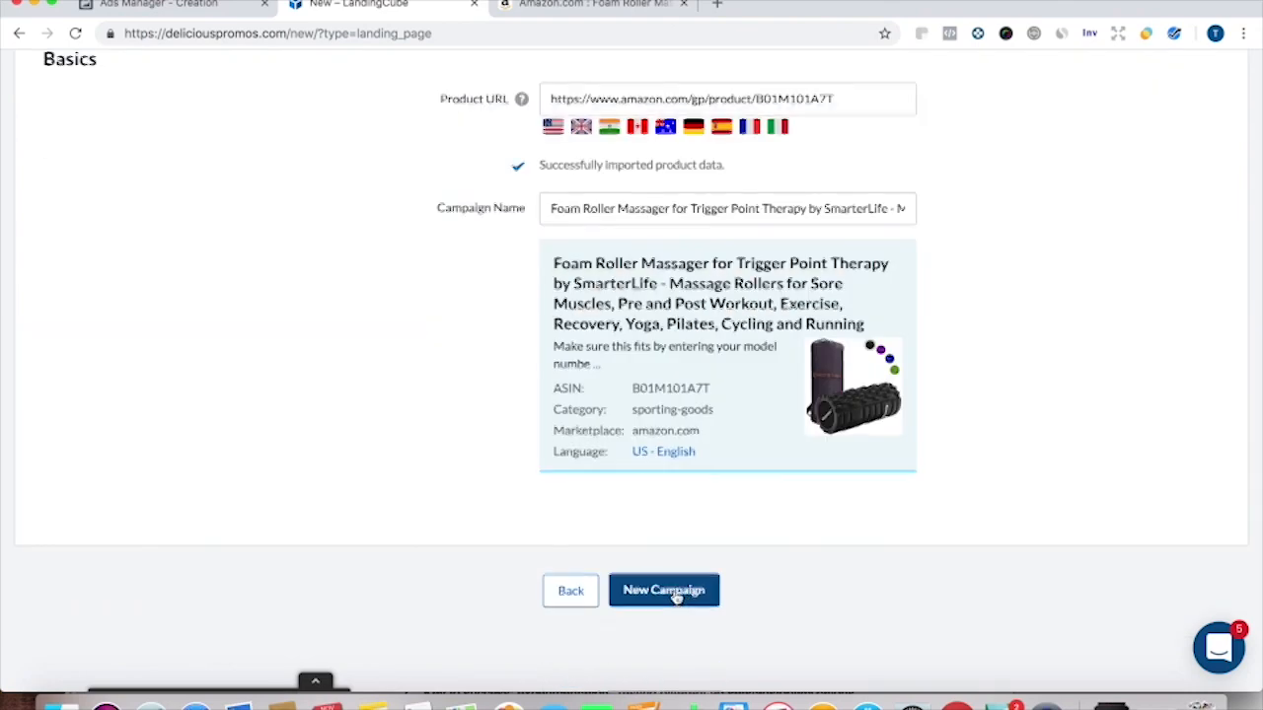
pyautogui.click(681, 592)
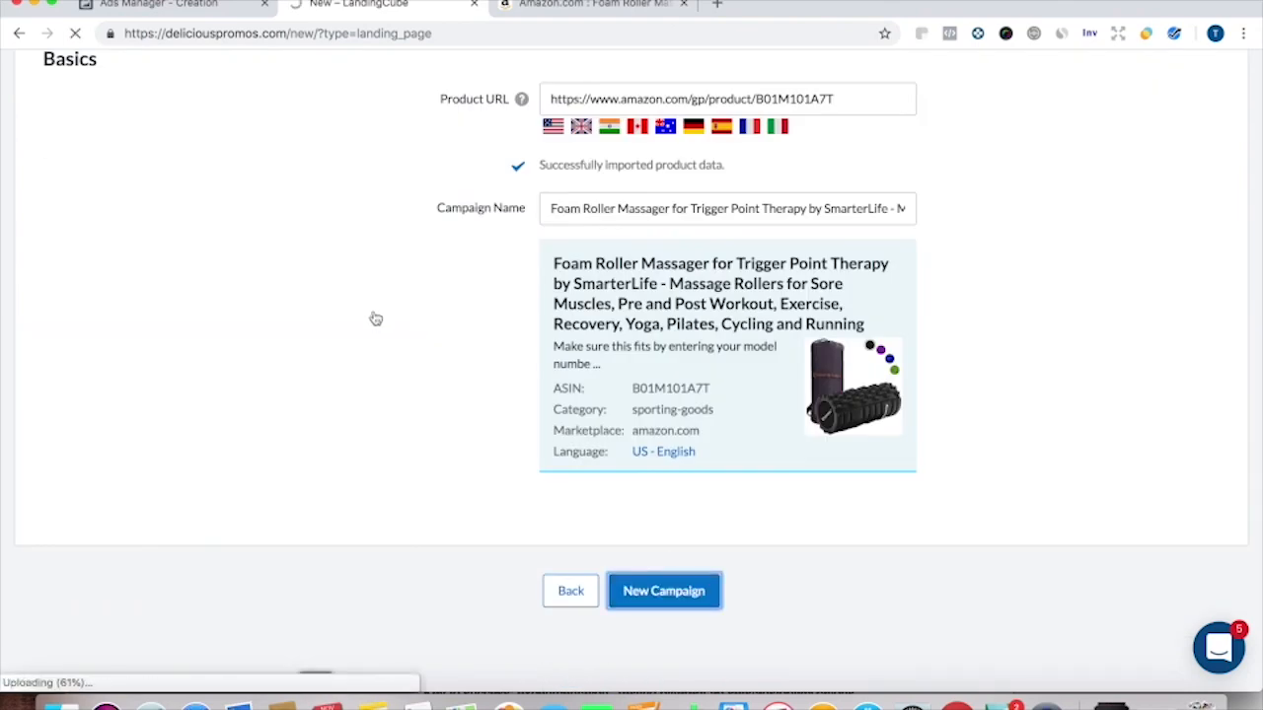
# Set the campaign's percent off to 49.
pyautogui.scroll(-5, 414, 335)
pyautogui.moveTo(580, 350); pyautogui.dragTo(536, 343)
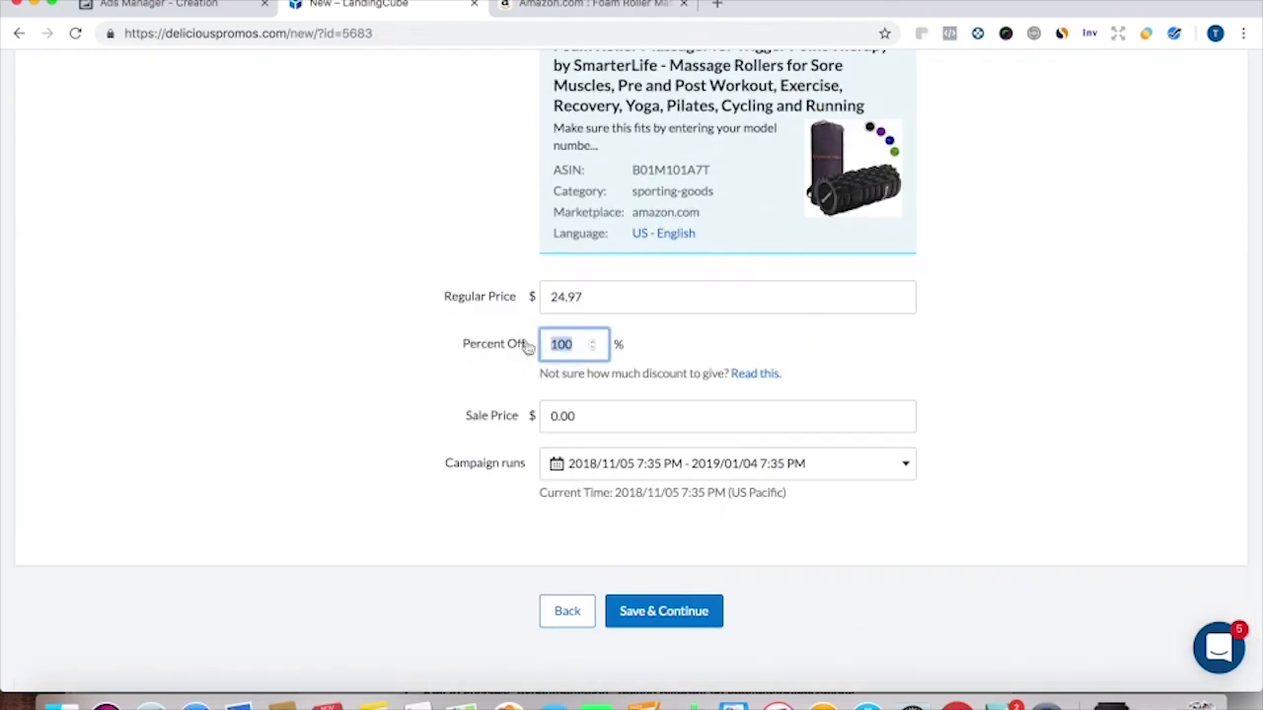
pyautogui.write('49')
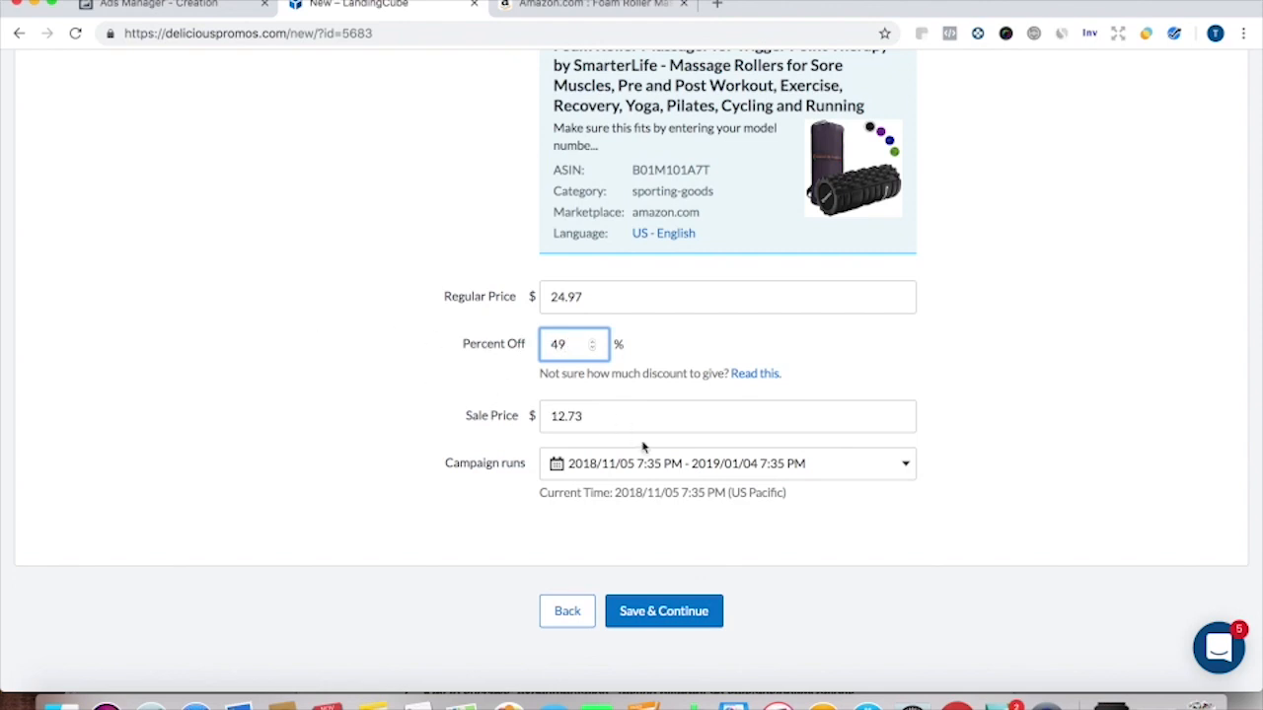
# Set the campaign to run from 2018/11/05 to 2018/11/26, then save and continue to the design stage.
pyautogui.click(756, 463)
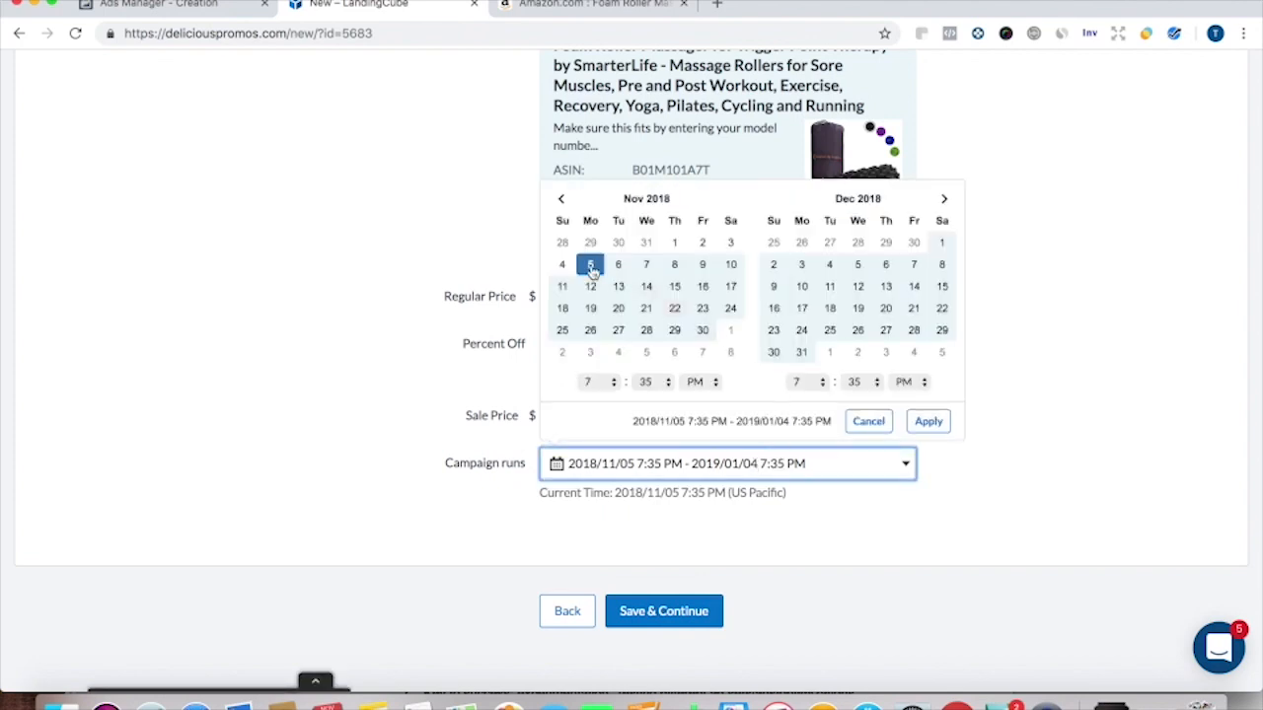
pyautogui.click(591, 268)
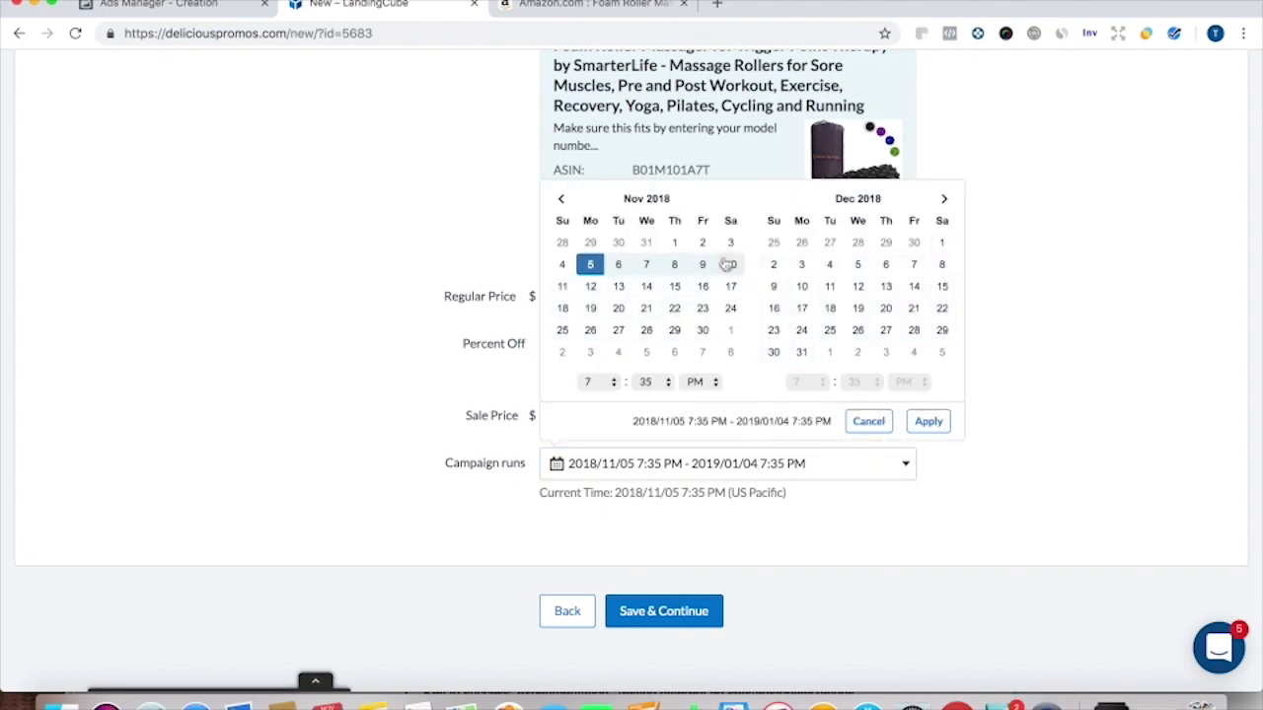
pyautogui.click(593, 333)
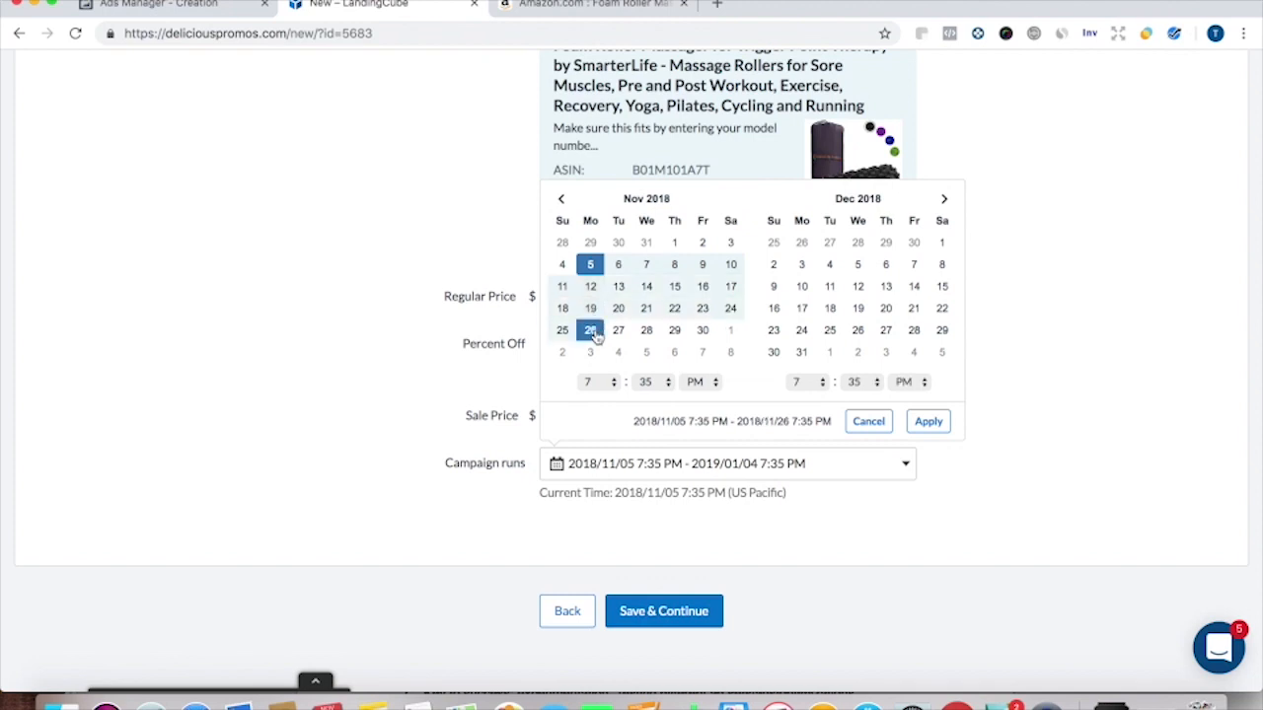
pyautogui.click(928, 421)
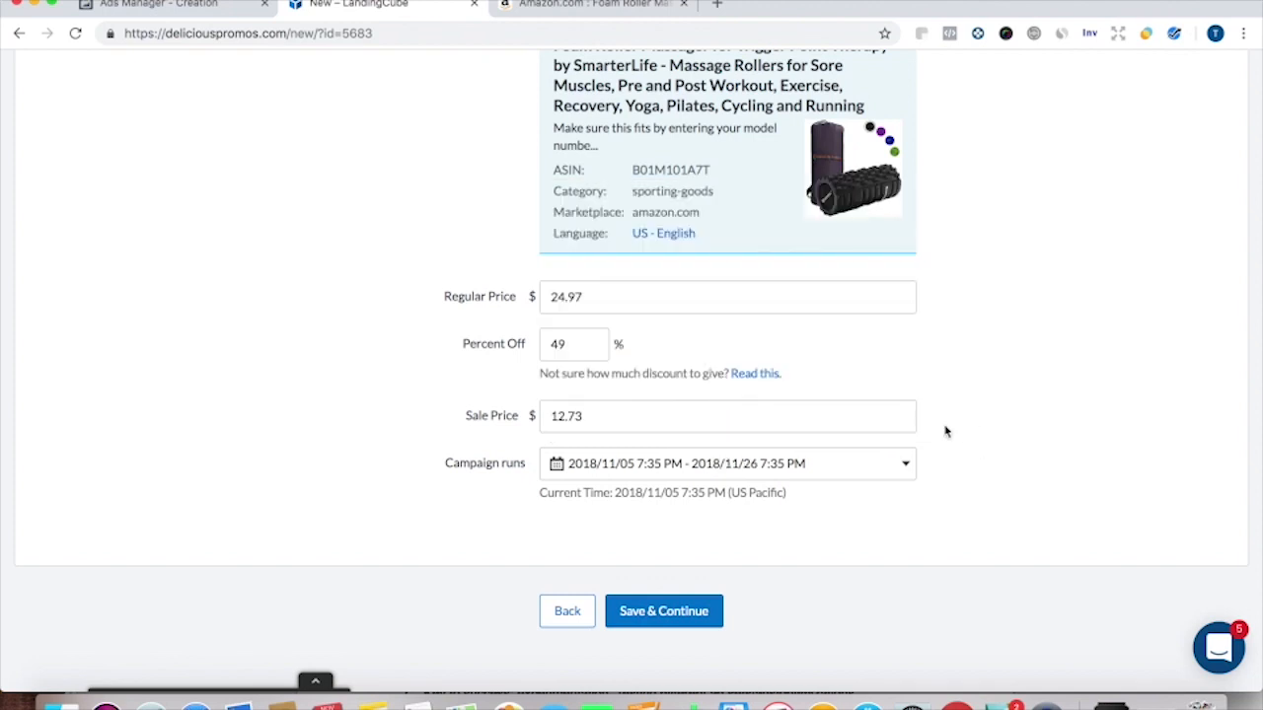
pyautogui.click(687, 613)
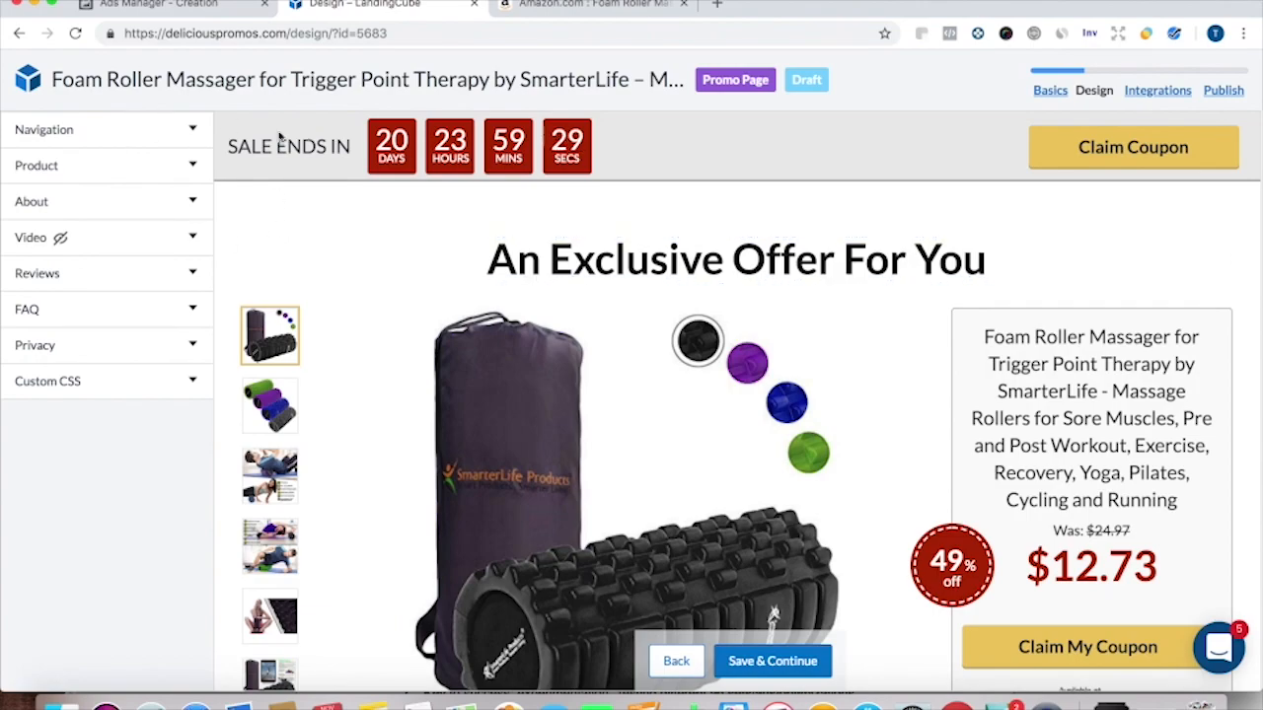
# Turn on Facebook Pixel Tracking in the foam roller campaign's integrations settings.
pyautogui.scroll(-10, 578, 453)
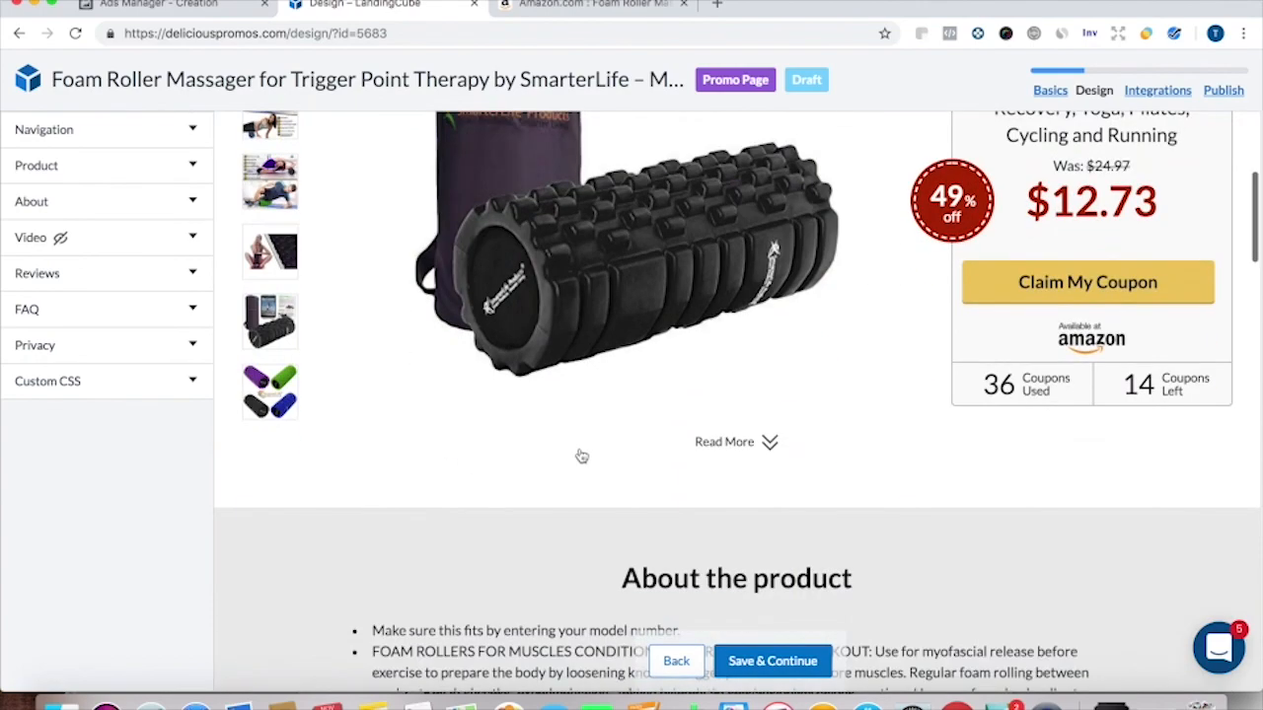
pyautogui.scroll(-5, 580, 454)
pyautogui.scroll(15, 579, 452)
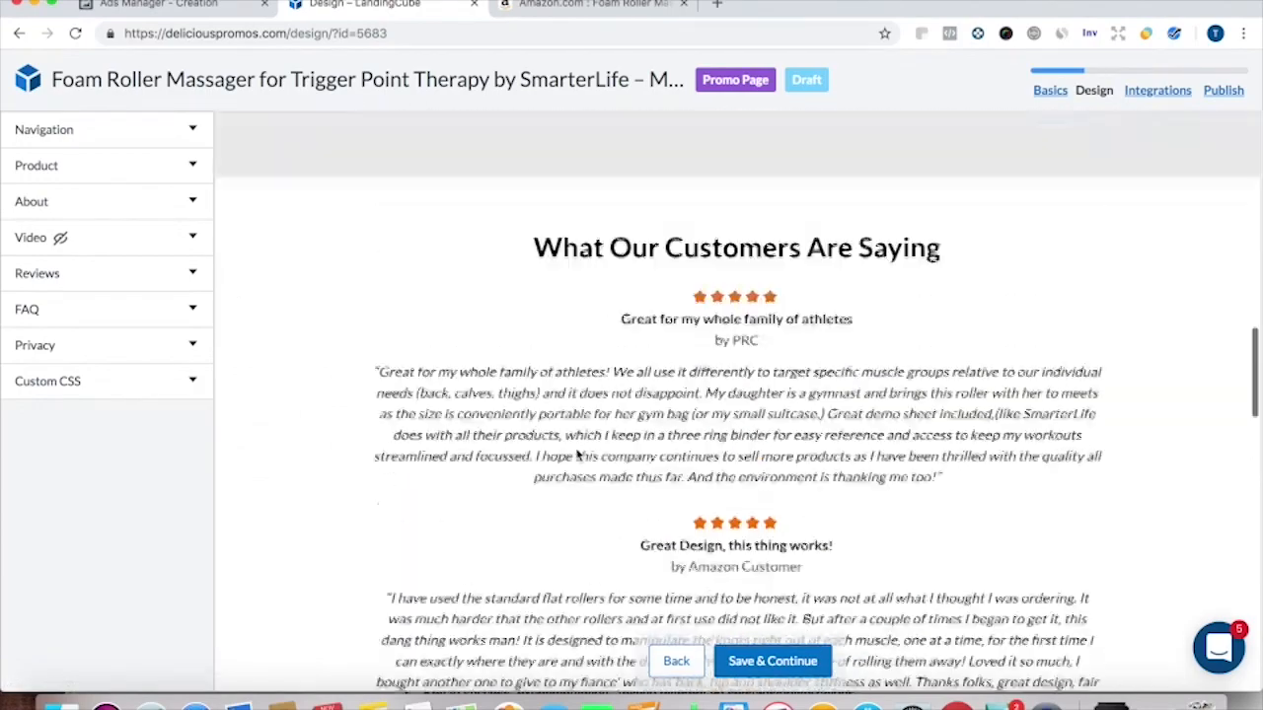
pyautogui.scroll(2, 580, 454)
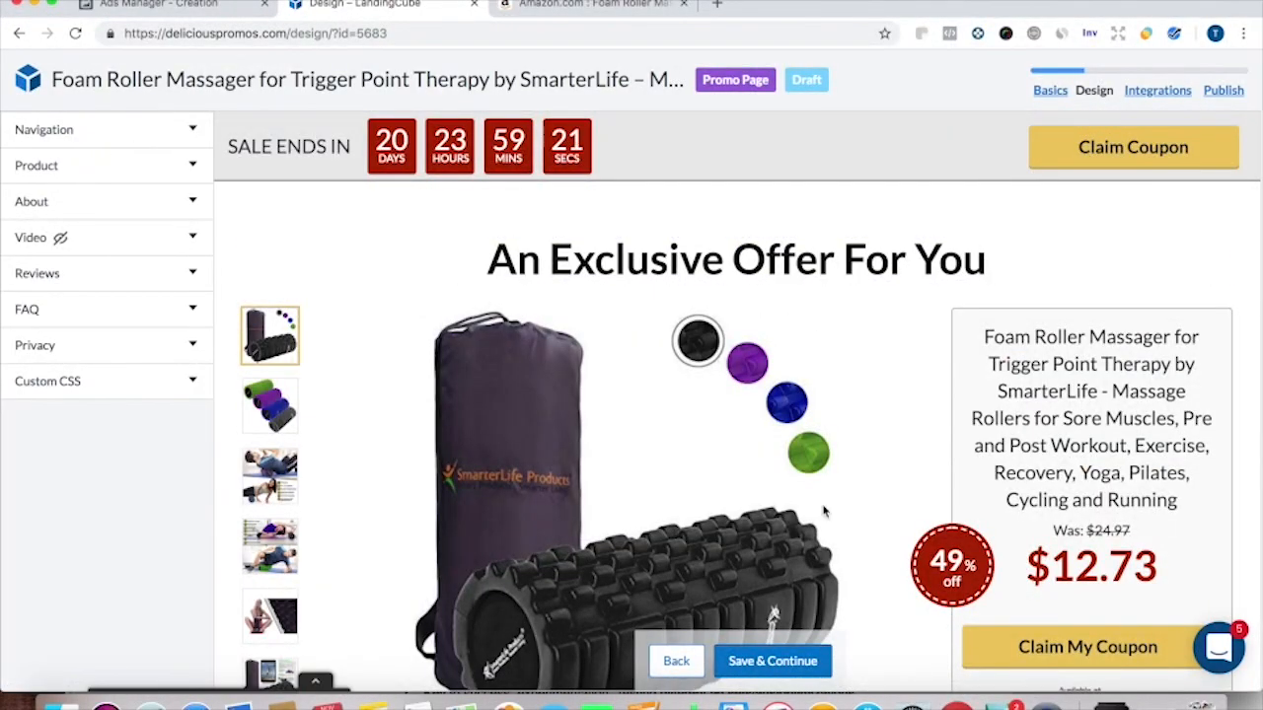
pyautogui.click(1173, 93)
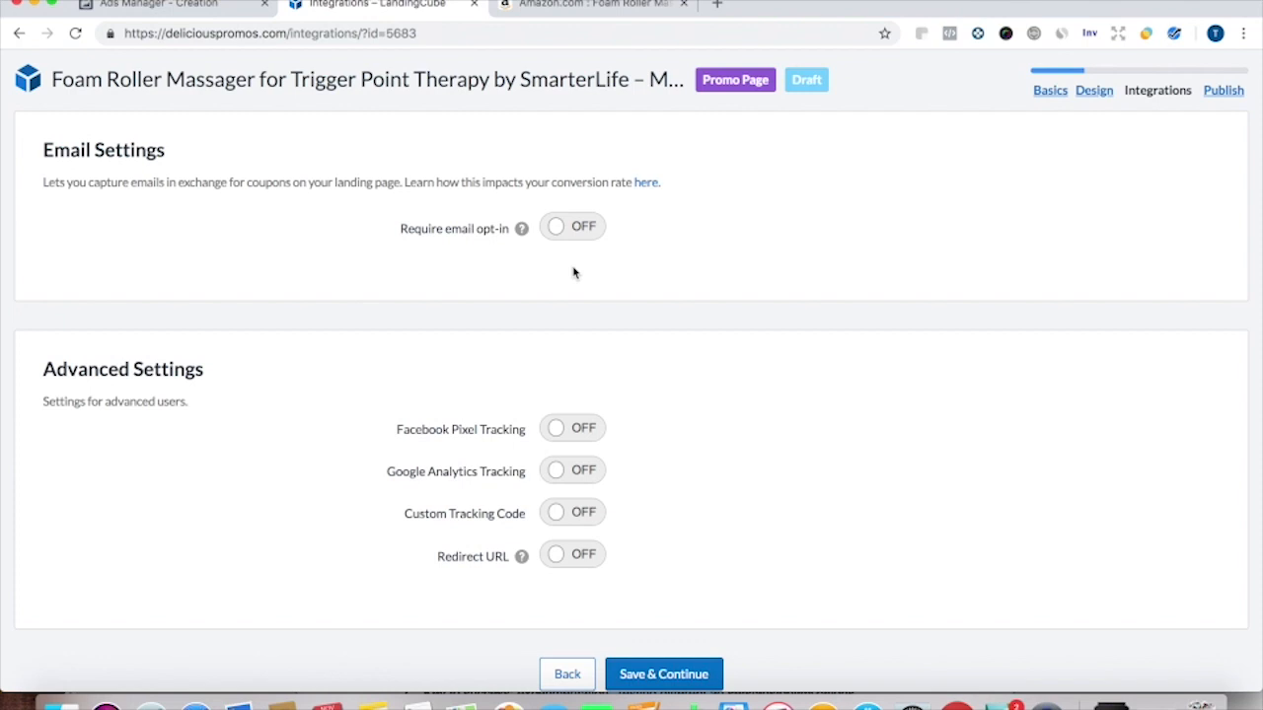
pyautogui.click(558, 436)
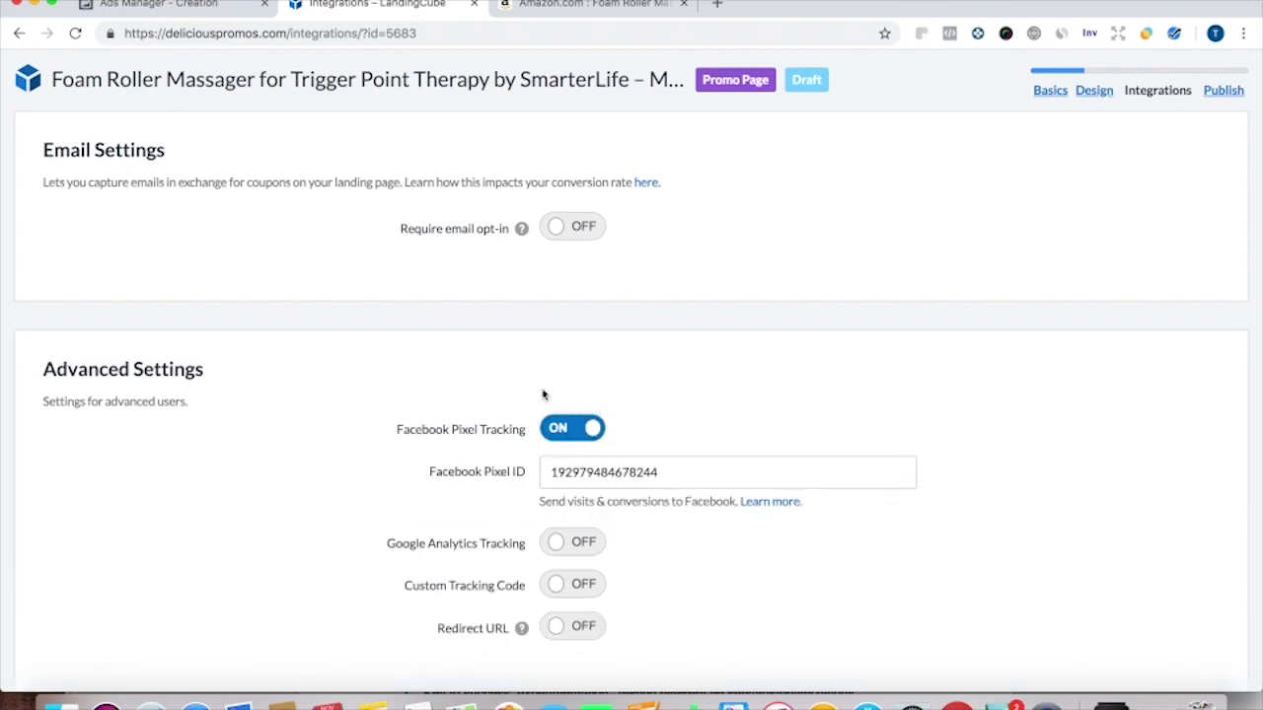
pyautogui.scroll(-1, 460, 412)
# Open the Facebook Pixels page from Ads Manager in a separate tab and copy the ID of FB Ads 101 For FBA's Pixel.
pyautogui.click(188, 6)
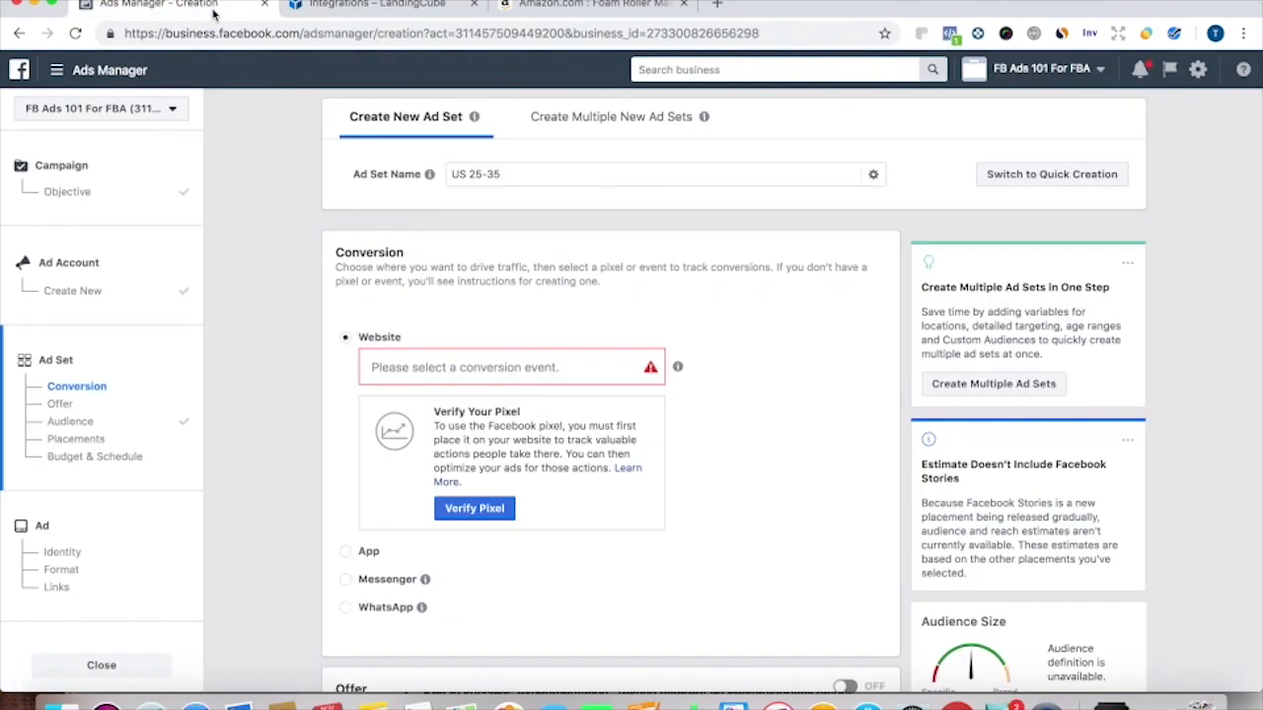
pyautogui.click(58, 71)
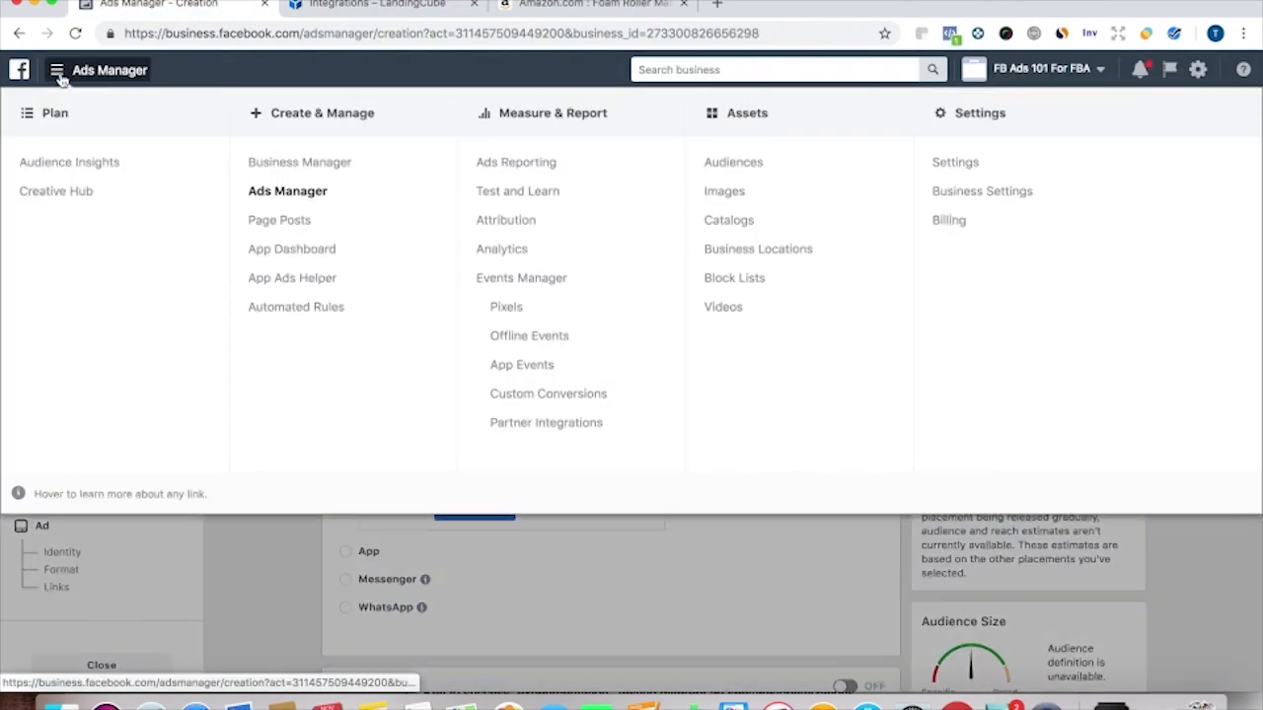
pyautogui.rightClick(507, 307)
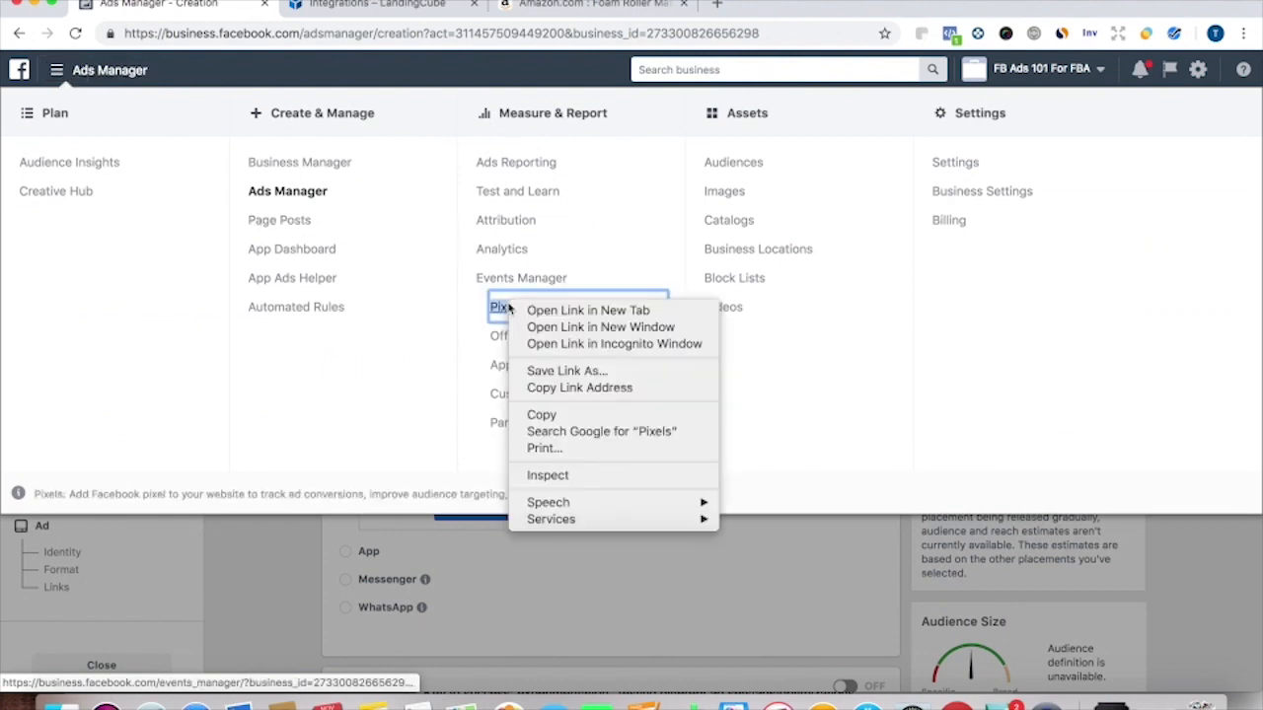
pyautogui.click(588, 310)
pyautogui.click(353, 5)
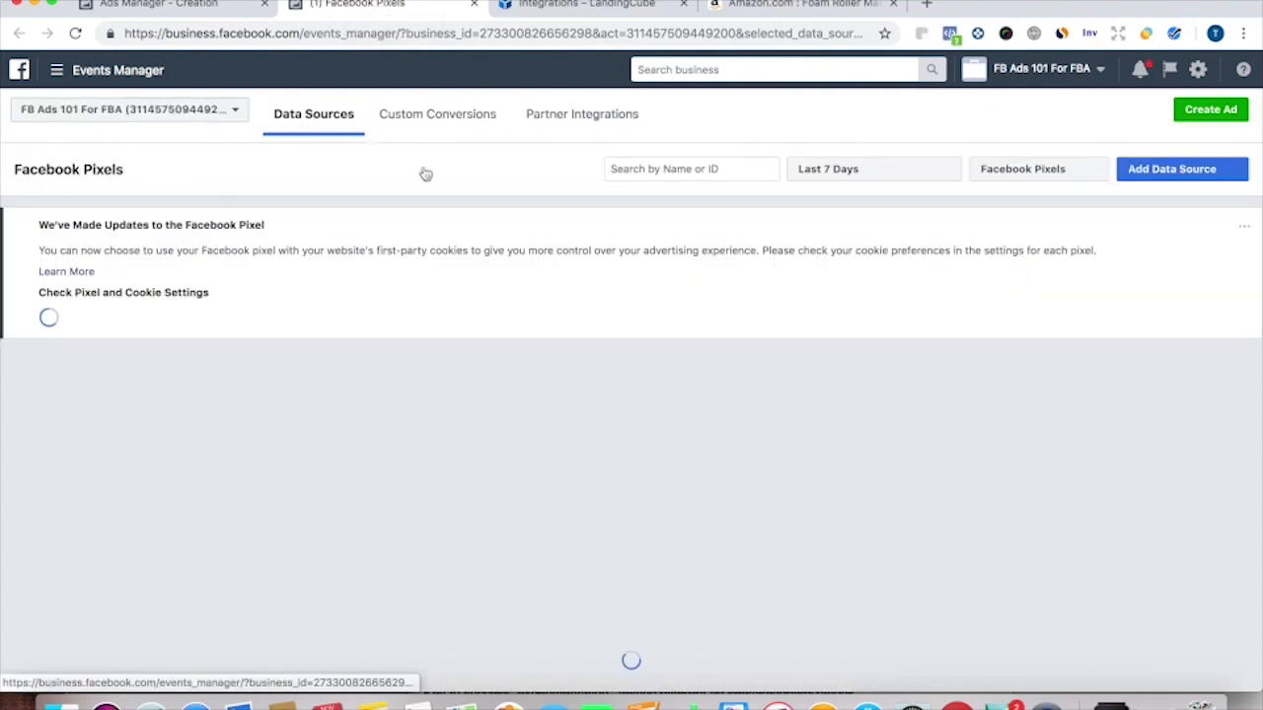
pyautogui.doubleClick(97, 388)
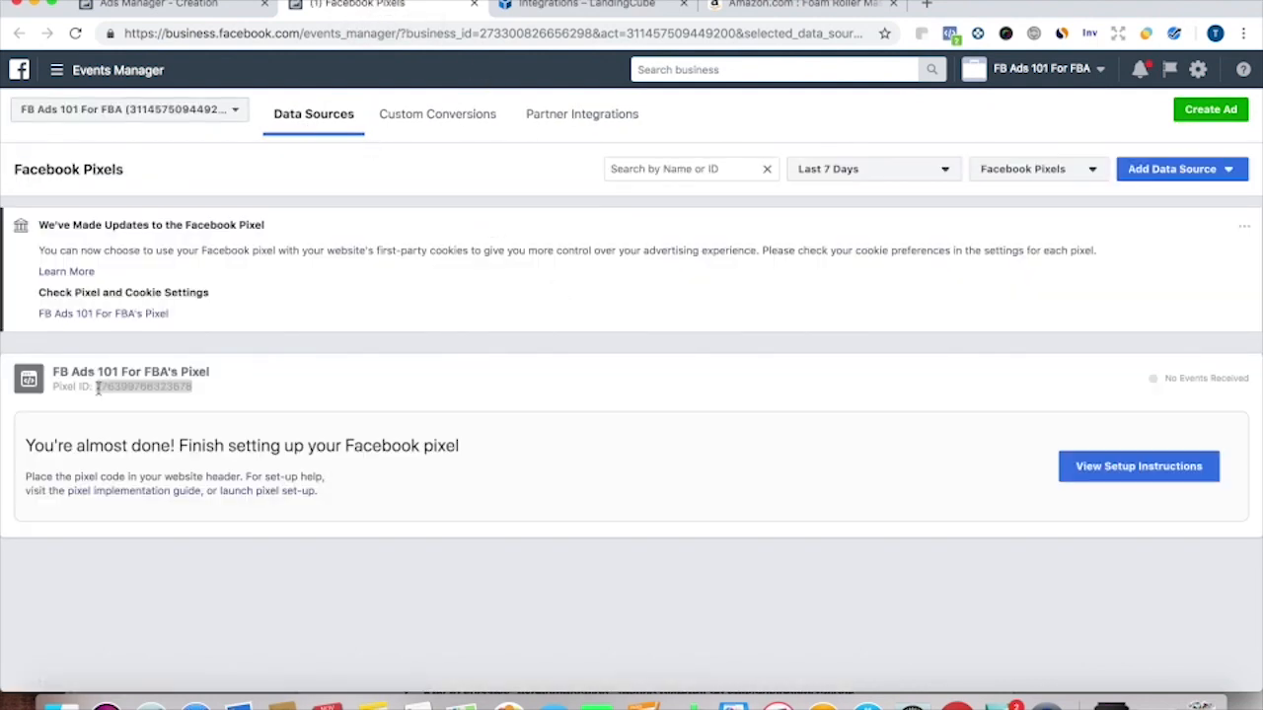
# Replace the Facebook Pixel ID in the LandingCube integrations with the copied pixel ID, then save and continue to the publish stage.
pyautogui.click(592, 6)
pyautogui.doubleClick(651, 459)
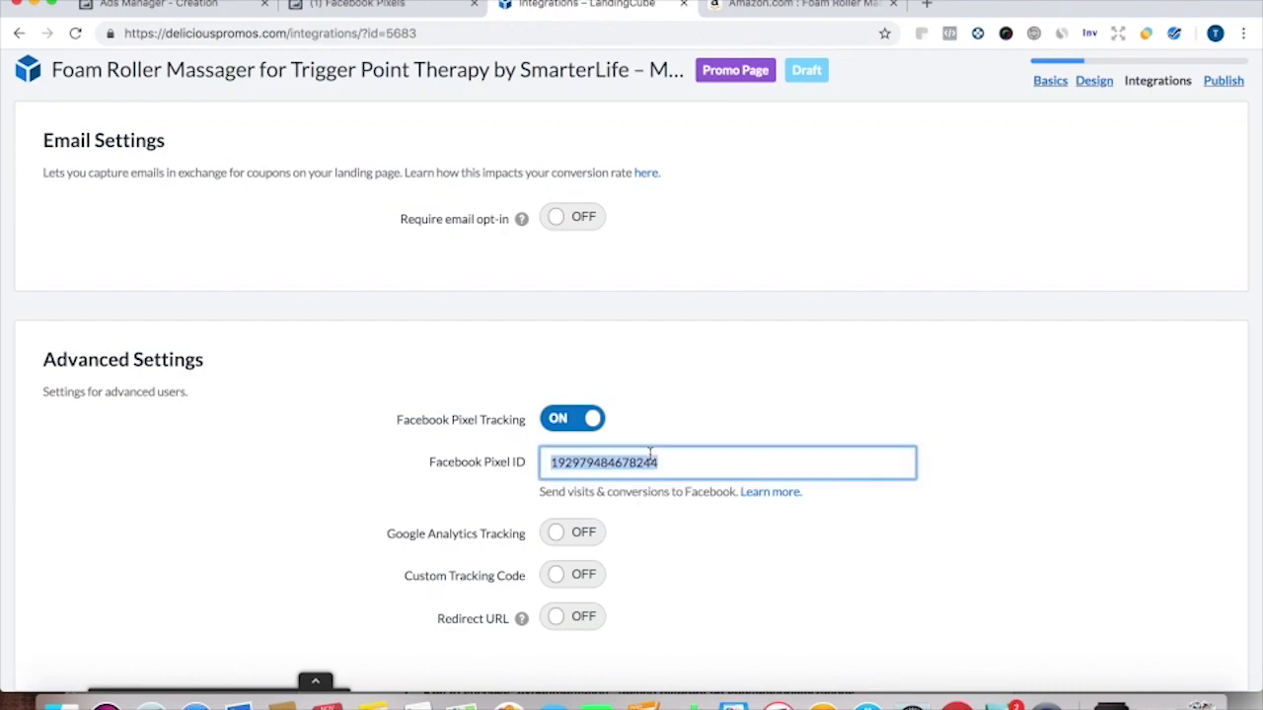
pyautogui.press('super+v')
pyautogui.scroll(-3, 713, 564)
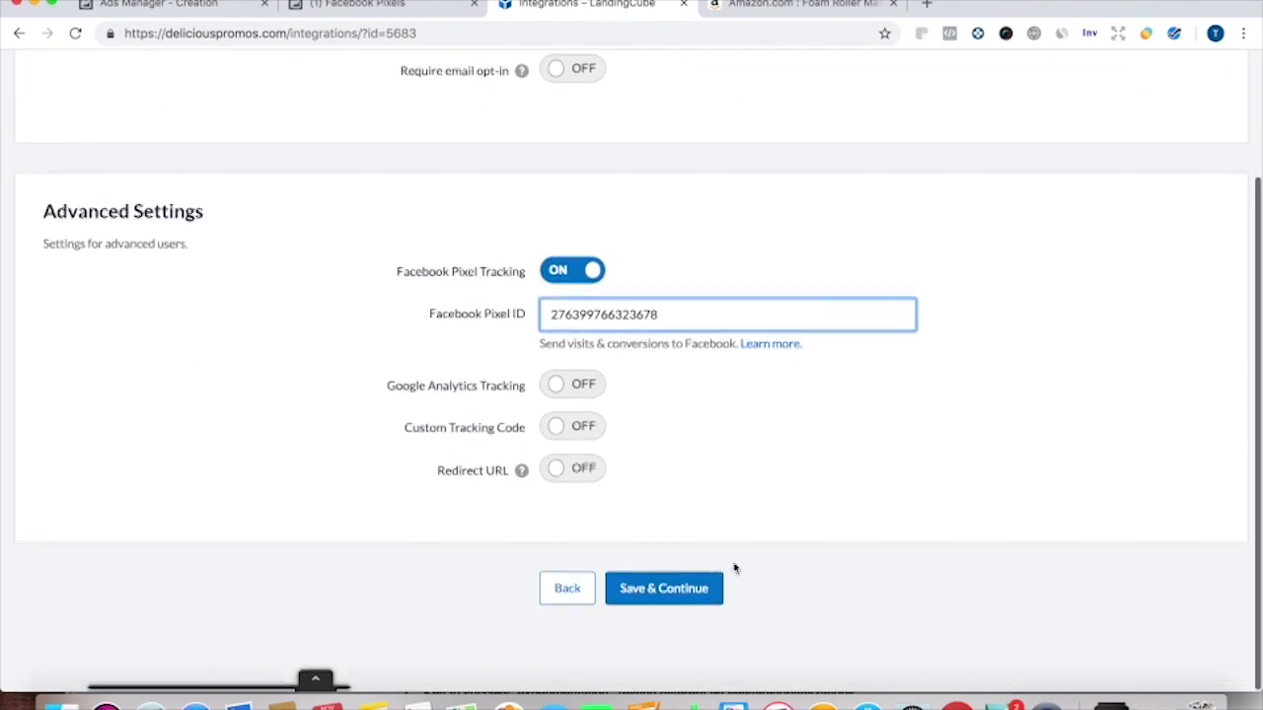
pyautogui.click(676, 592)
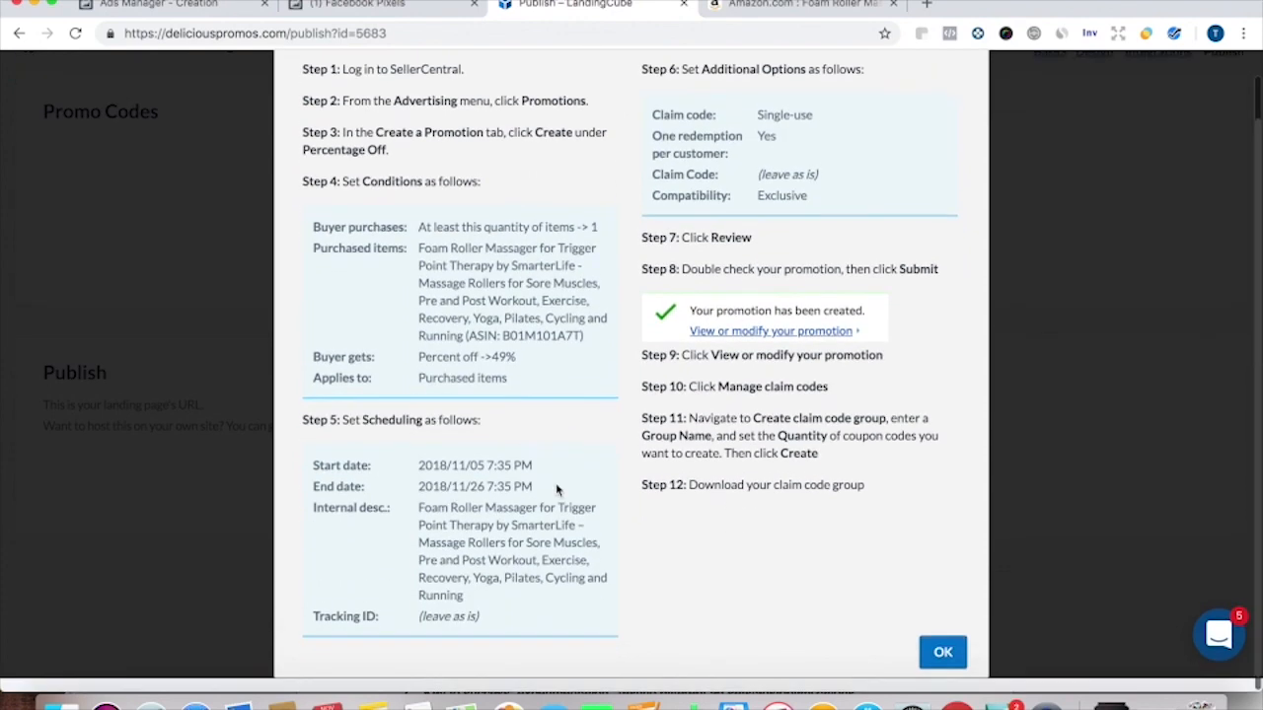
# Read through the instructions for creating promo codes in SellerCentral and close them.
pyautogui.scroll(3, 651, 264)
pyautogui.scroll(-2, 571, 513)
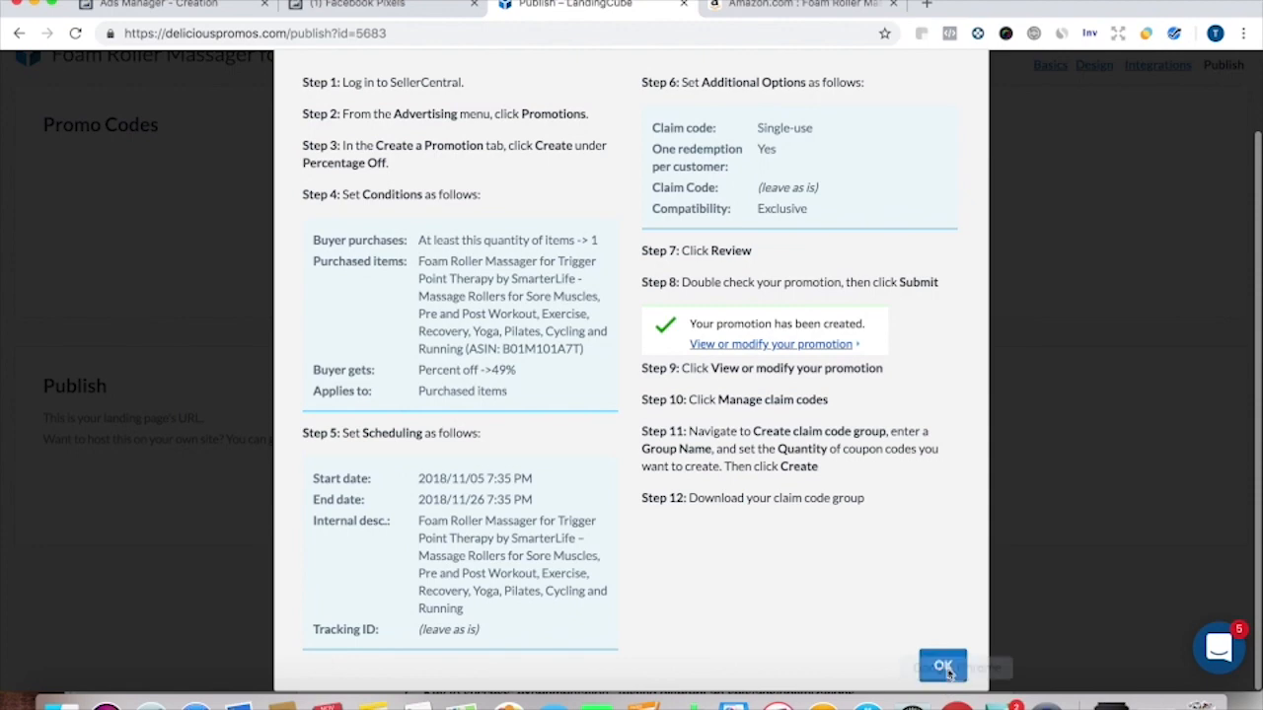
pyautogui.scroll(2, 868, 398)
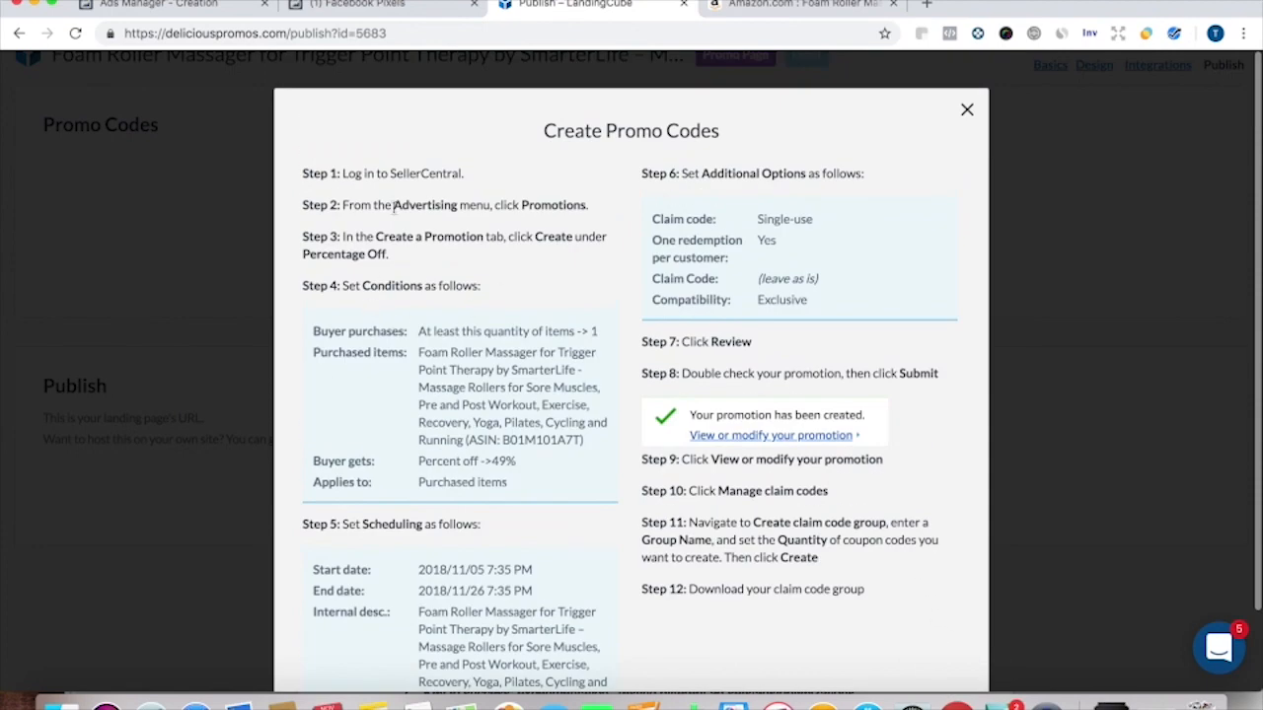
pyautogui.scroll(-2, 504, 258)
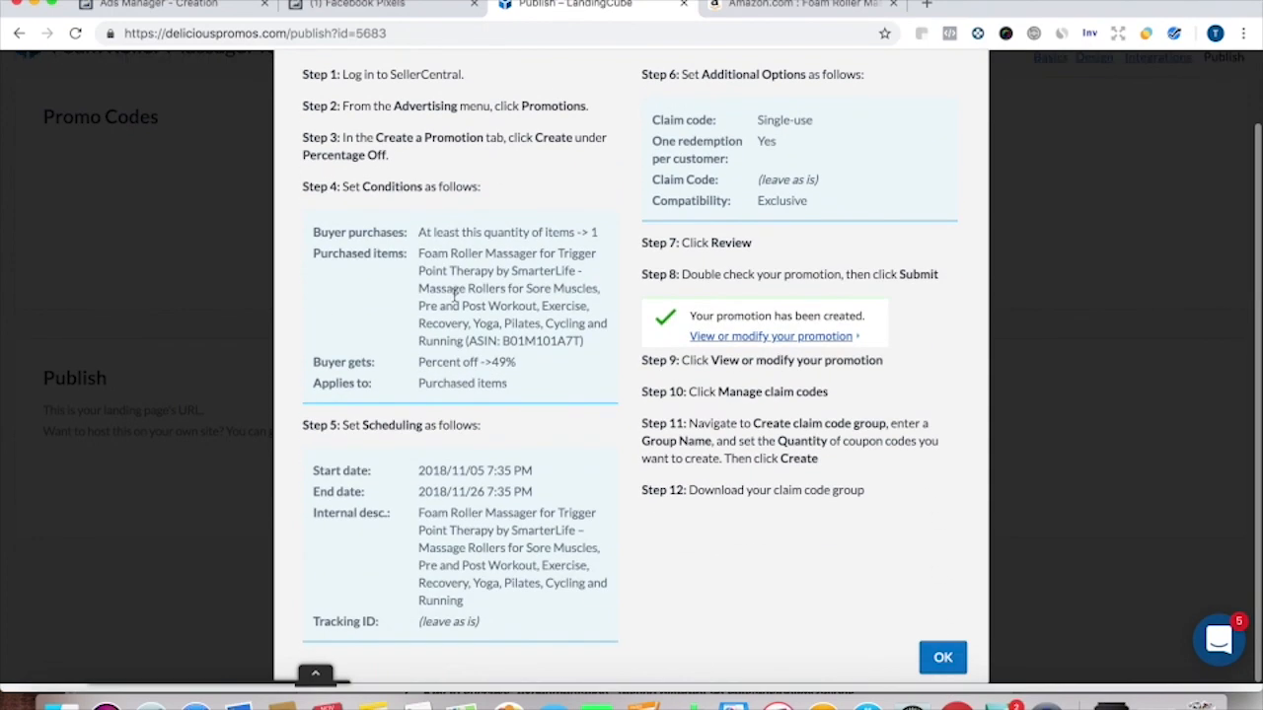
pyautogui.scroll(2, 504, 260)
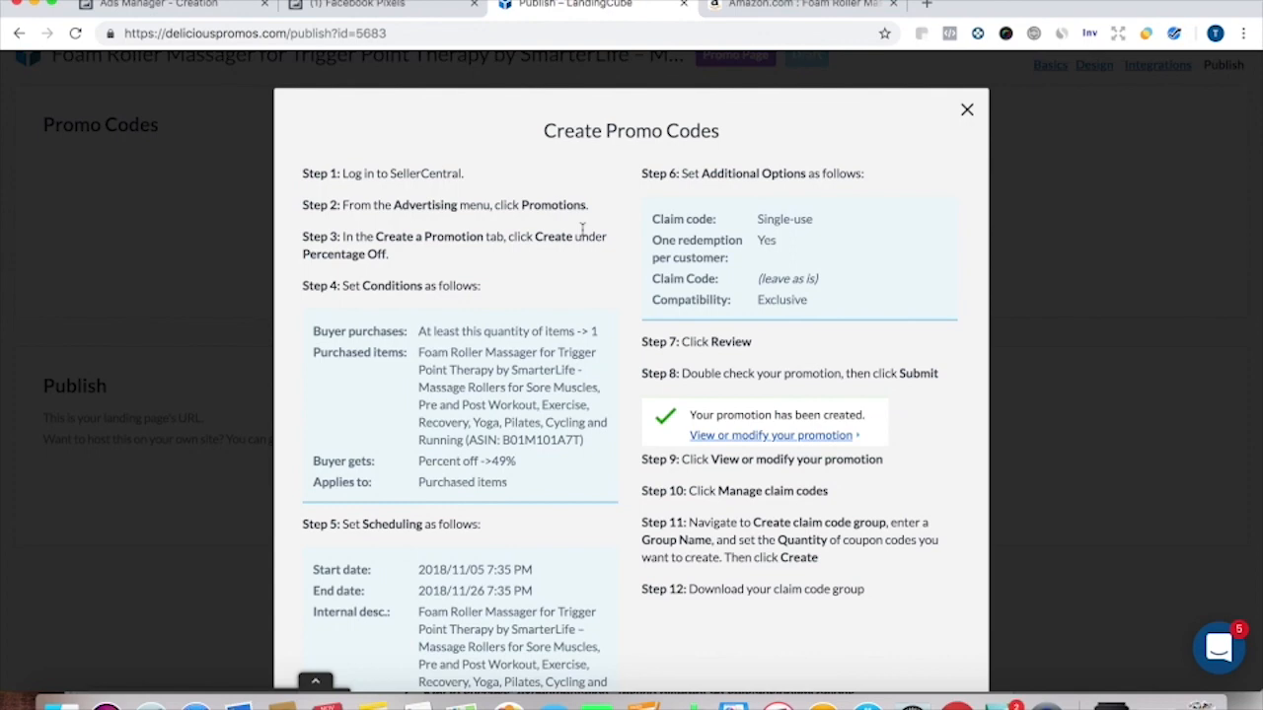
pyautogui.scroll(-3, 589, 230)
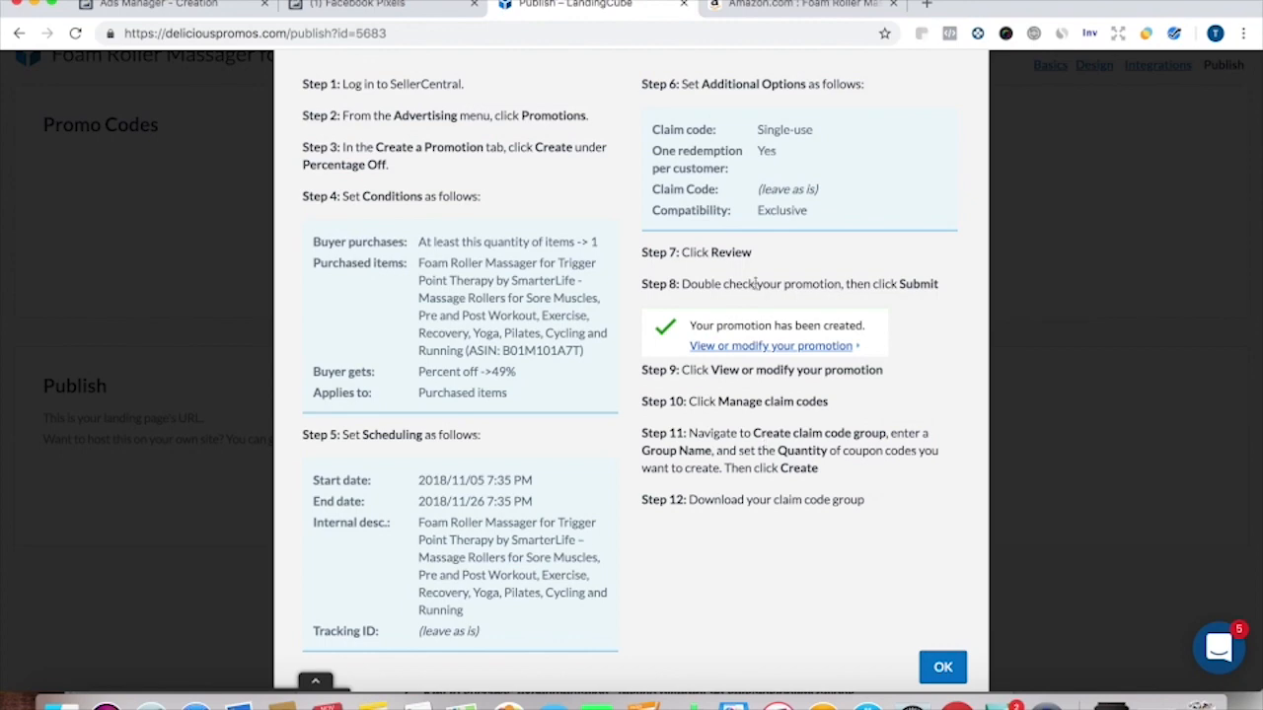
pyautogui.scroll(2, 789, 303)
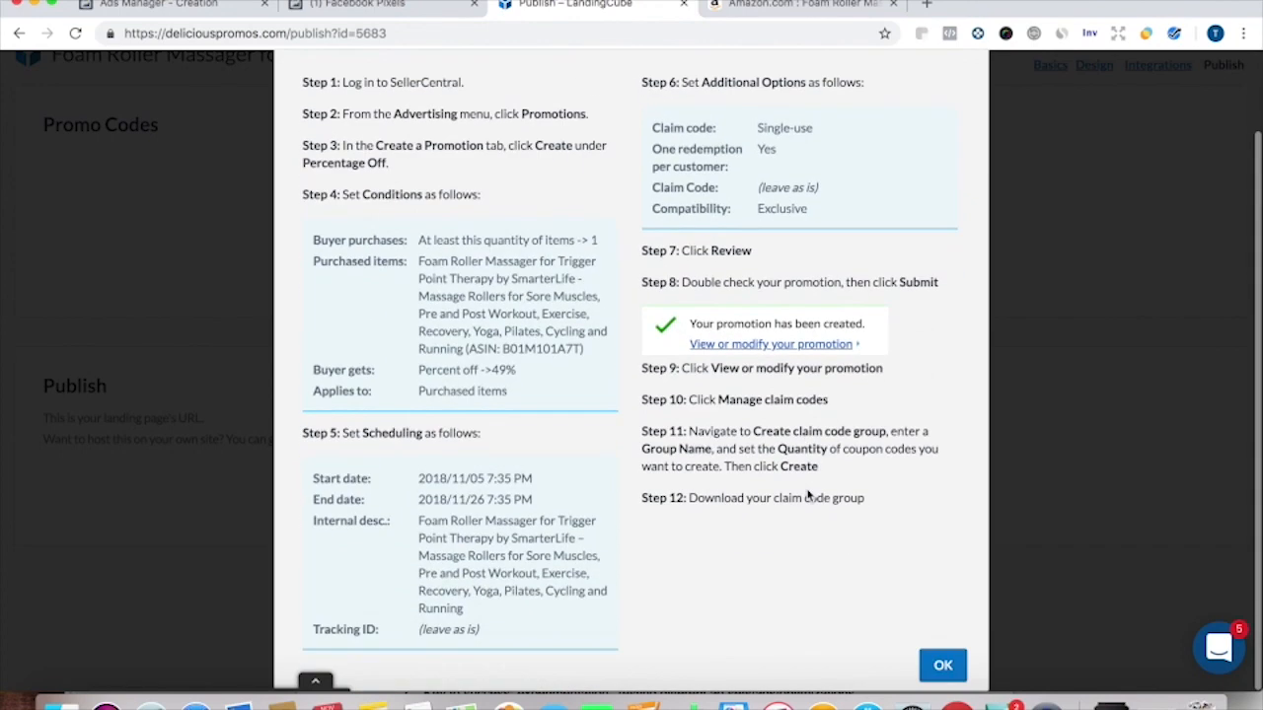
pyautogui.click(941, 667)
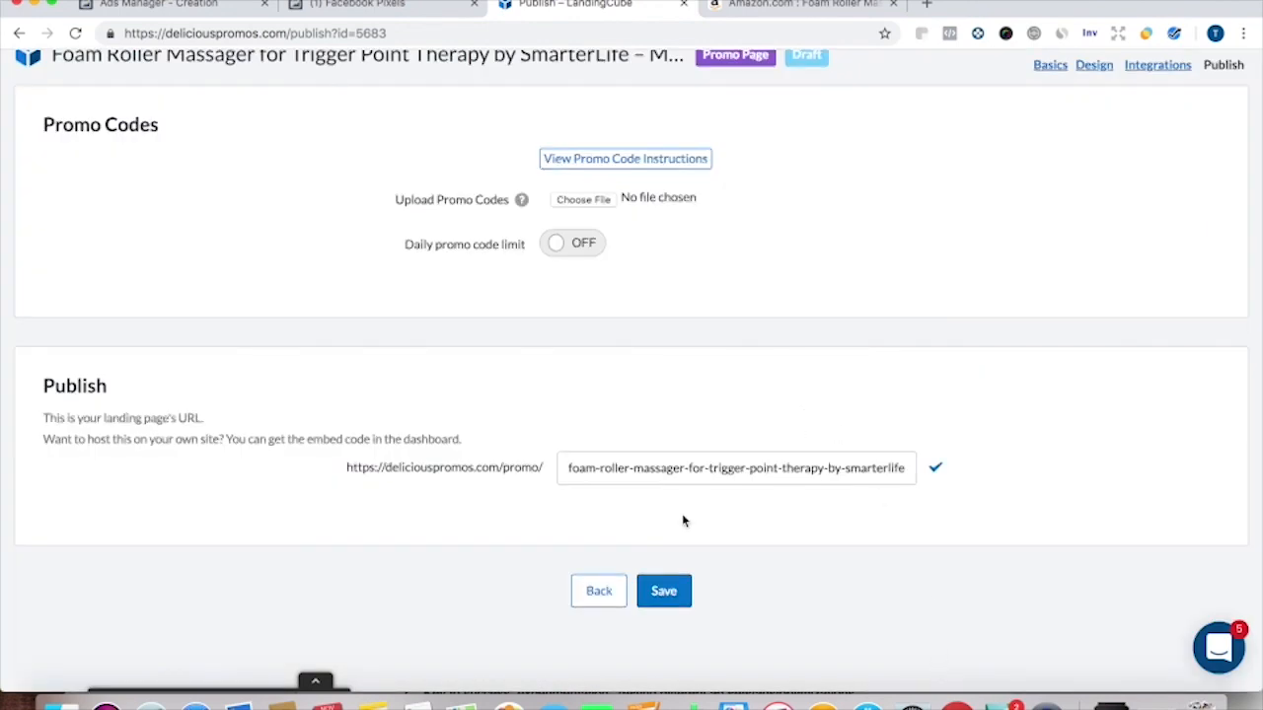
# Set the landing page's URL ending to foam-roller-49-percent-off and save the campaign to publish it.
pyautogui.tripleClick(749, 468)
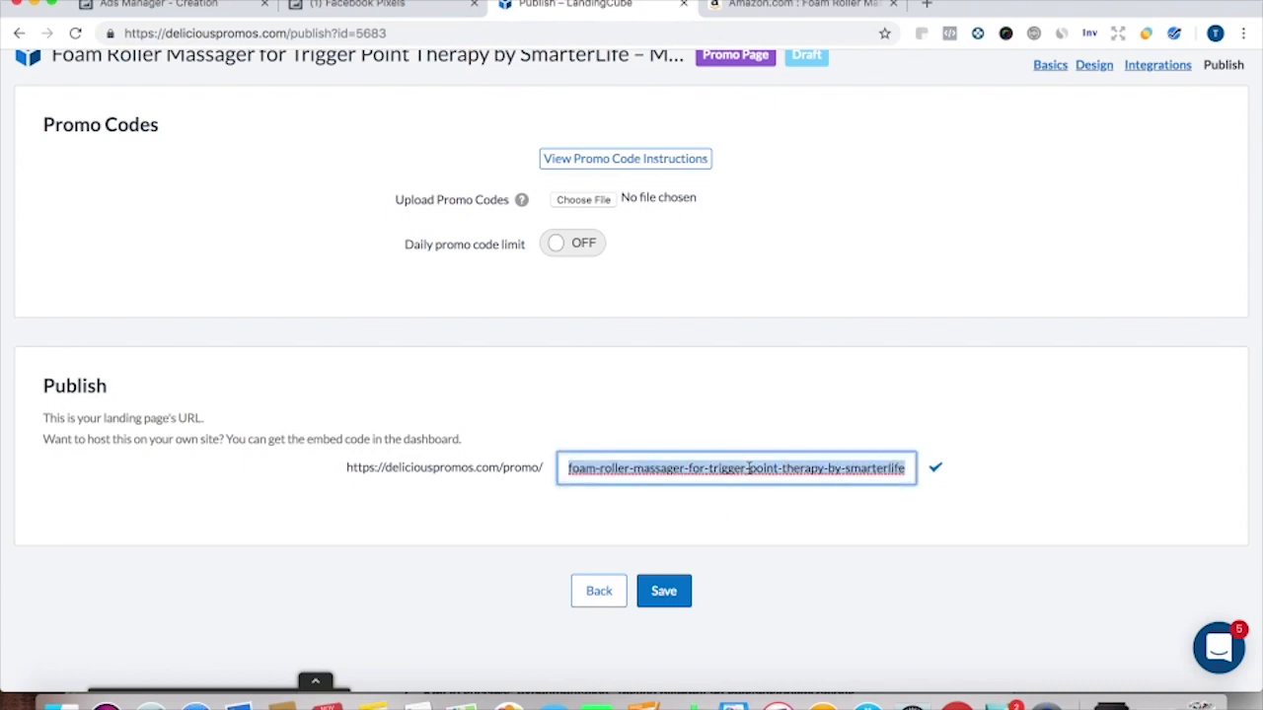
pyautogui.write('foam-roller-49-percent-off')
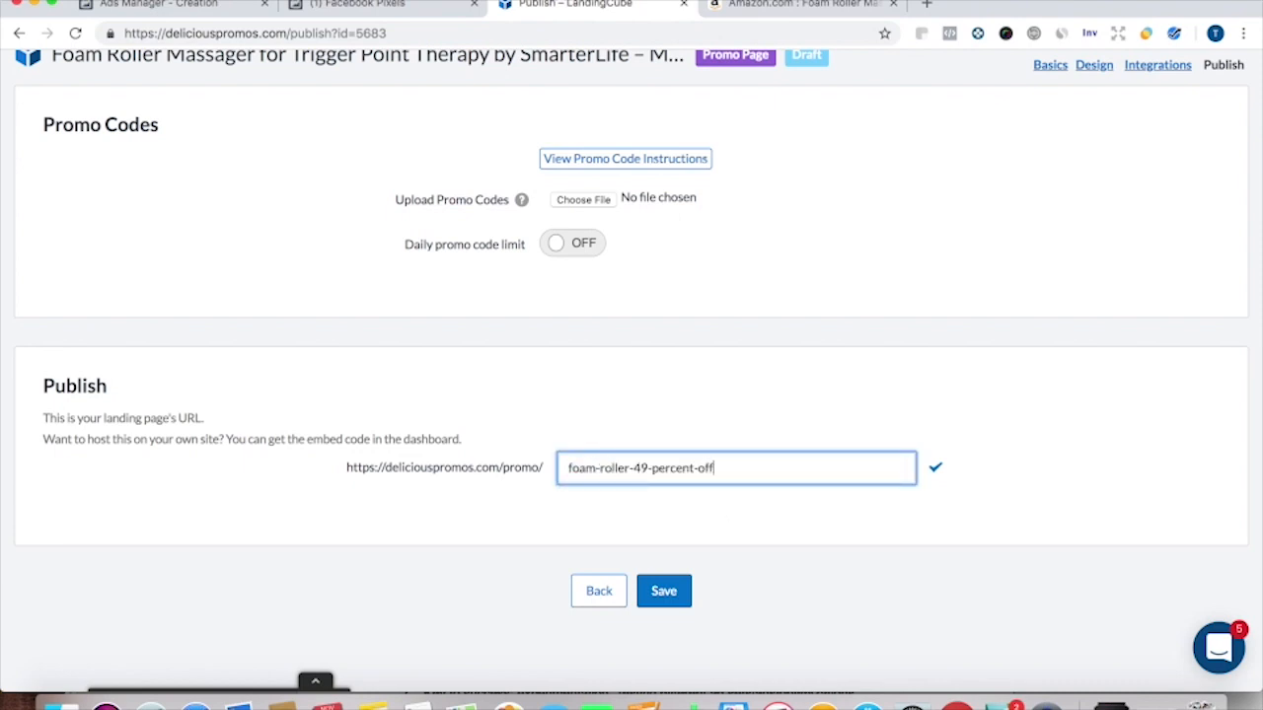
pyautogui.scroll(1, 629, 342)
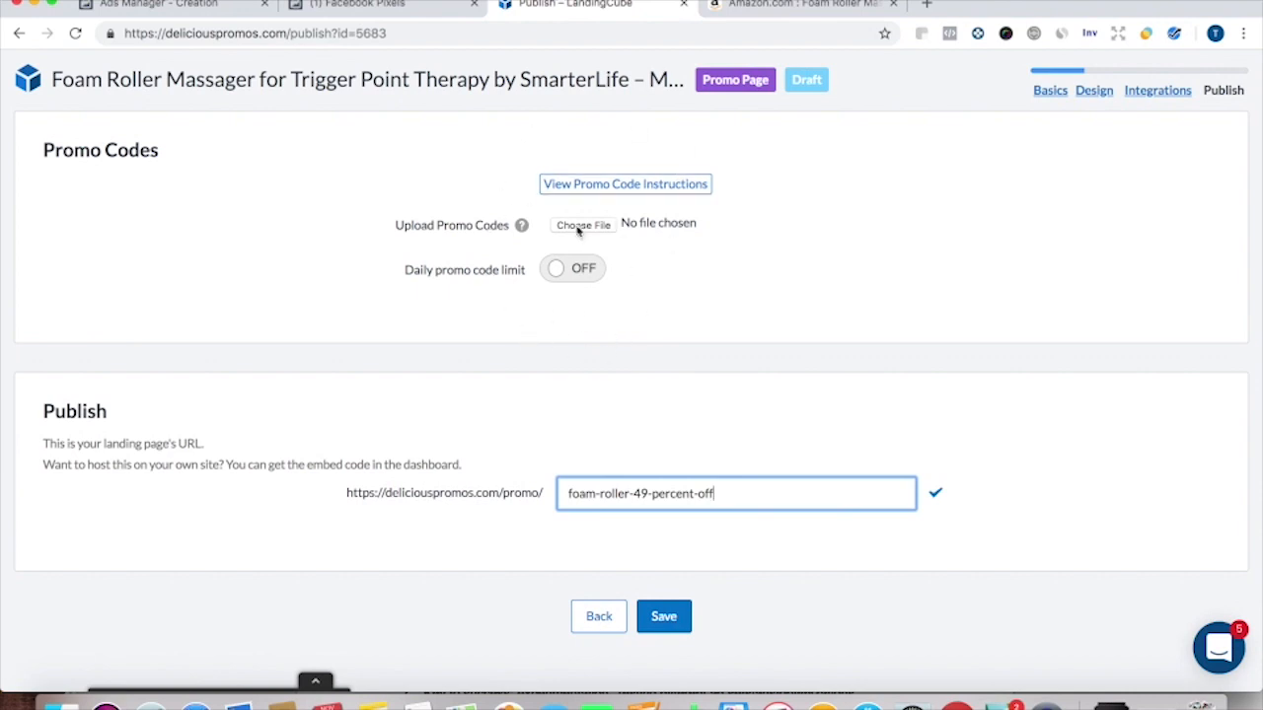
pyautogui.scroll(-1, 479, 383)
pyautogui.click(663, 589)
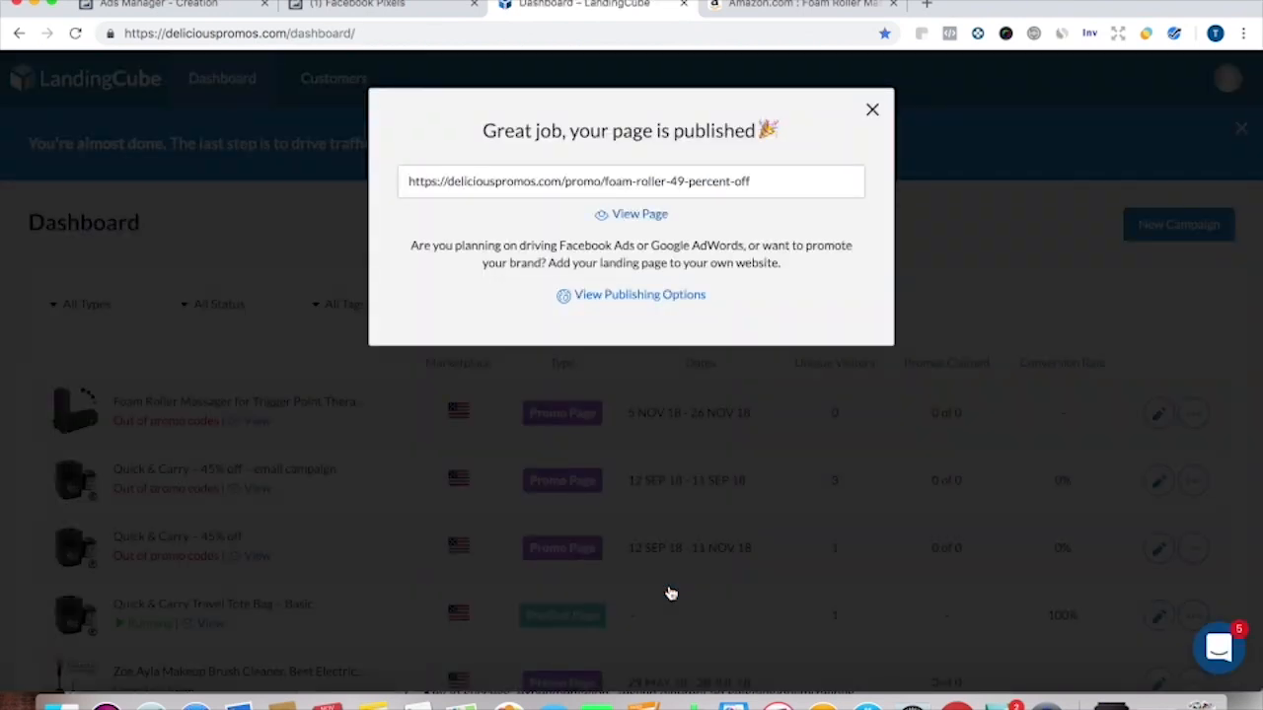
# View the published landing page and check its tracking events with Facebook Pixel Helper.
pyautogui.click(651, 216)
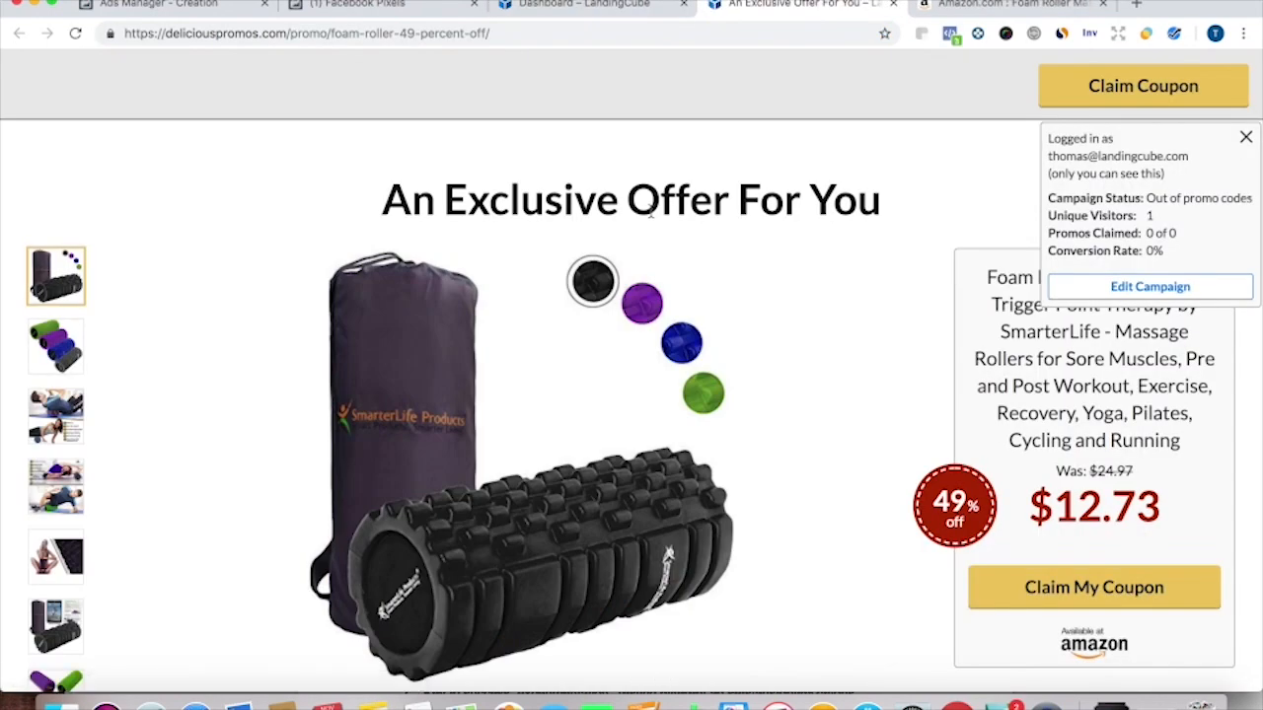
pyautogui.click(950, 35)
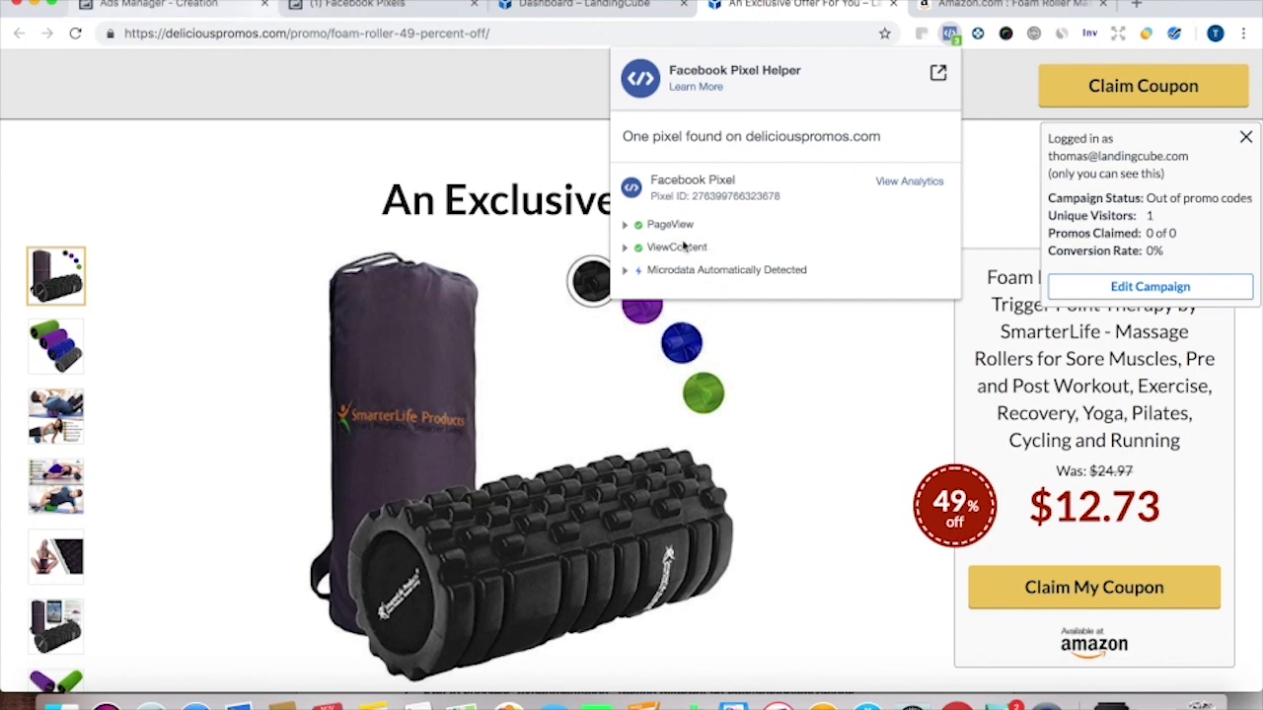
# Return to the ad set in Ads Manager and select Lead as the website conversion event.
pyautogui.click(204, 12)
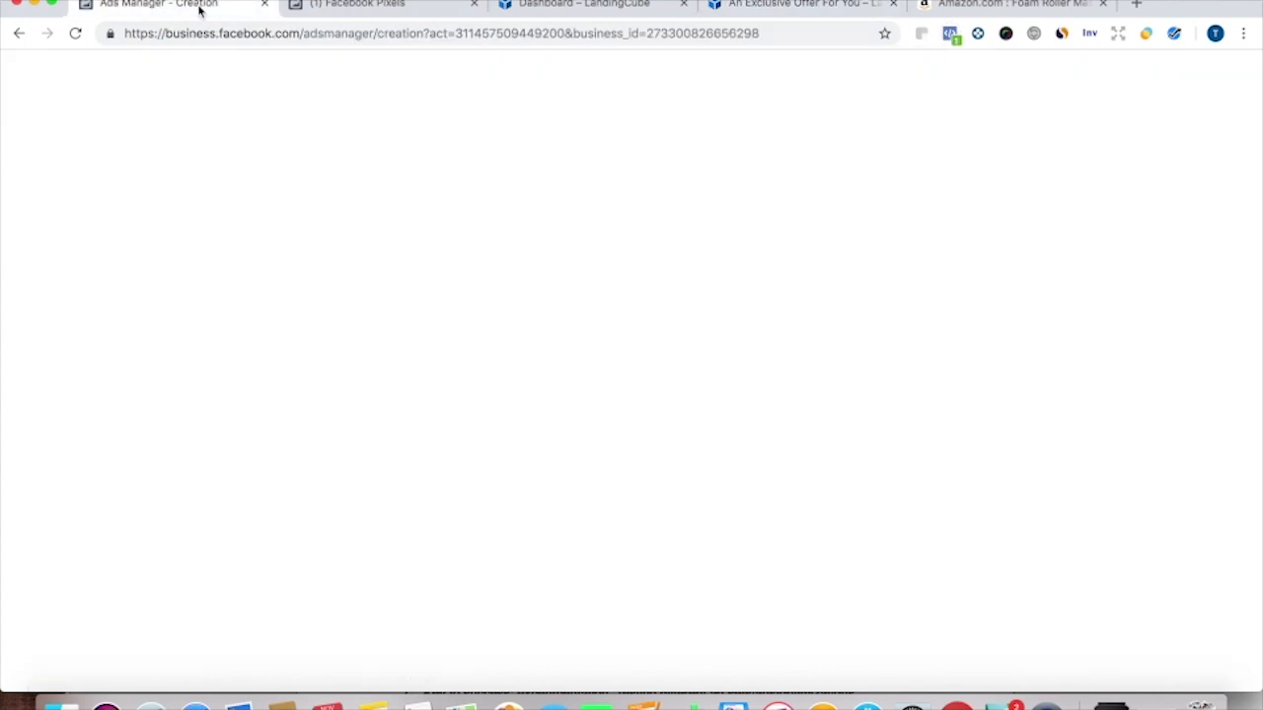
pyautogui.click(376, 6)
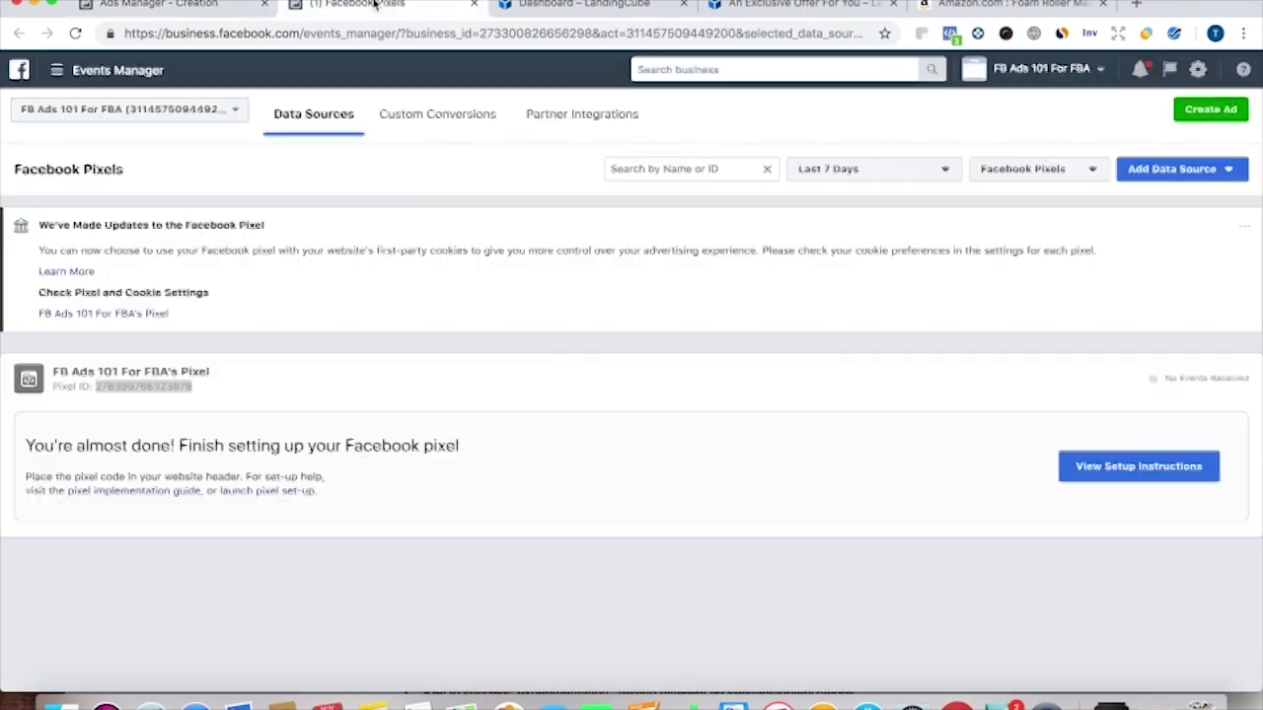
pyautogui.click(177, 6)
pyautogui.click(799, 538)
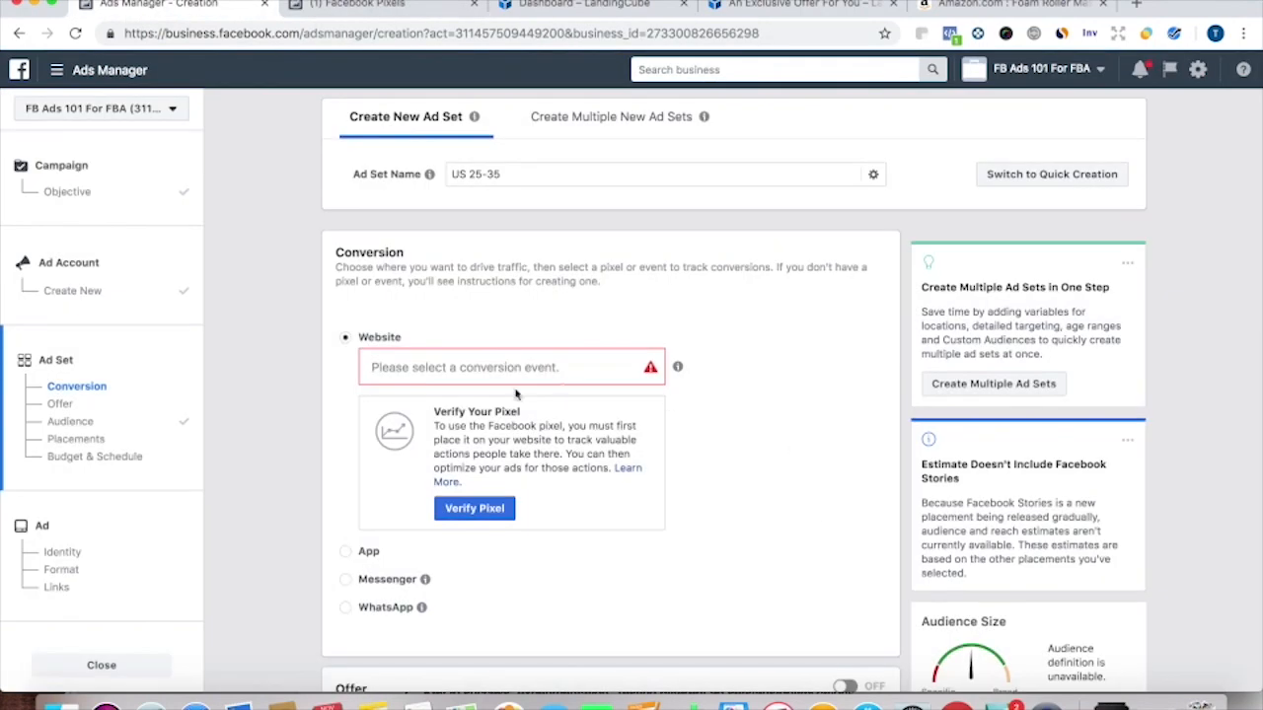
pyautogui.click(494, 368)
pyautogui.scroll(-2, 631, 387)
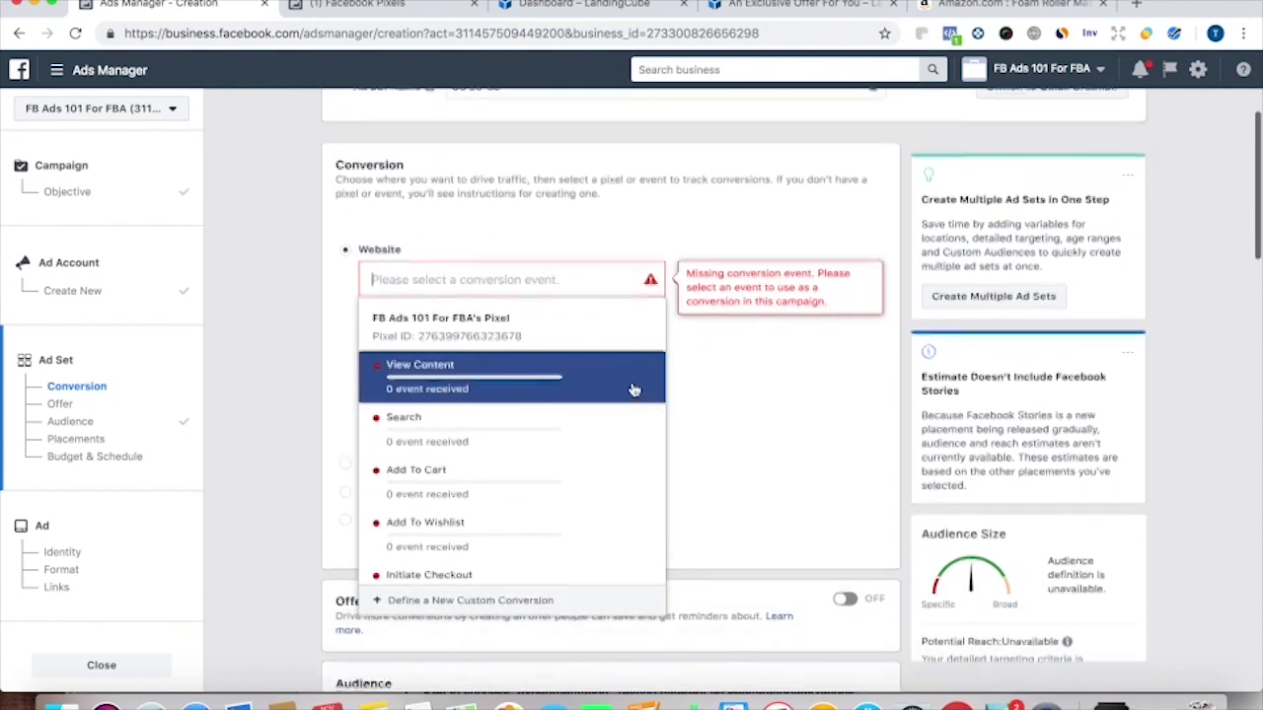
pyautogui.scroll(-5, 535, 479)
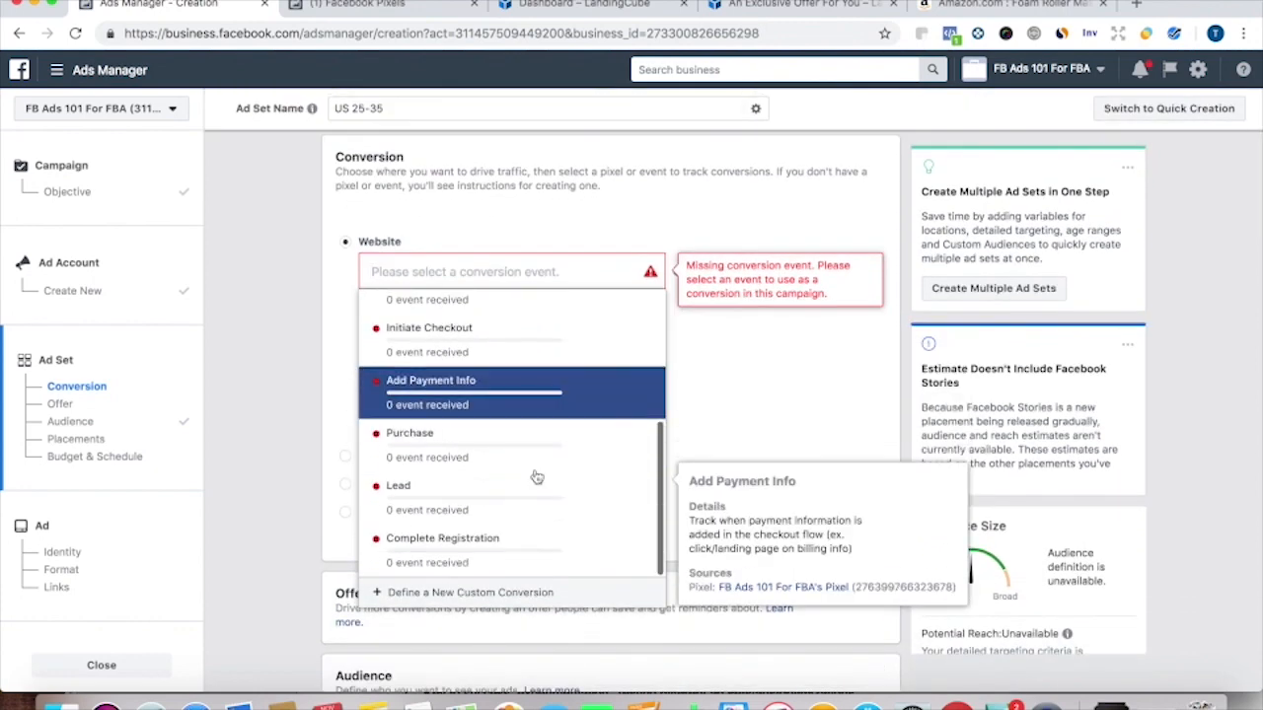
pyautogui.click(429, 496)
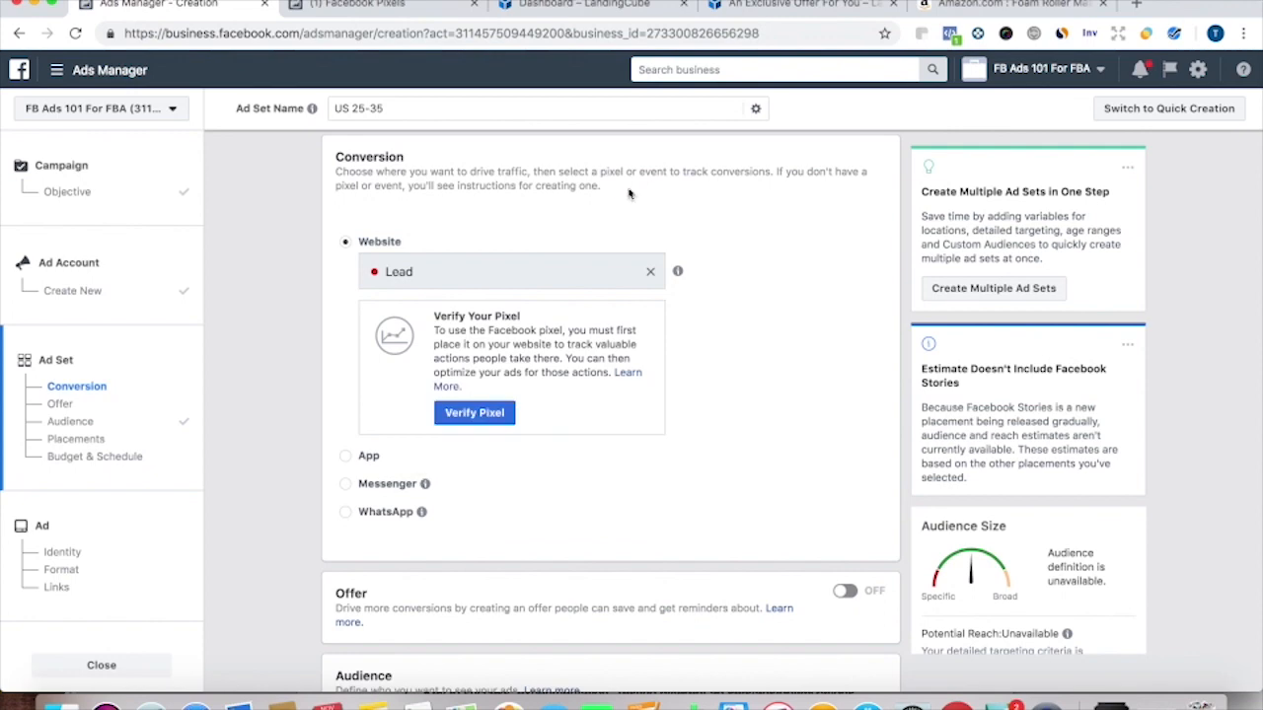
pyautogui.scroll(1, 614, 198)
pyautogui.scroll(2, 614, 198)
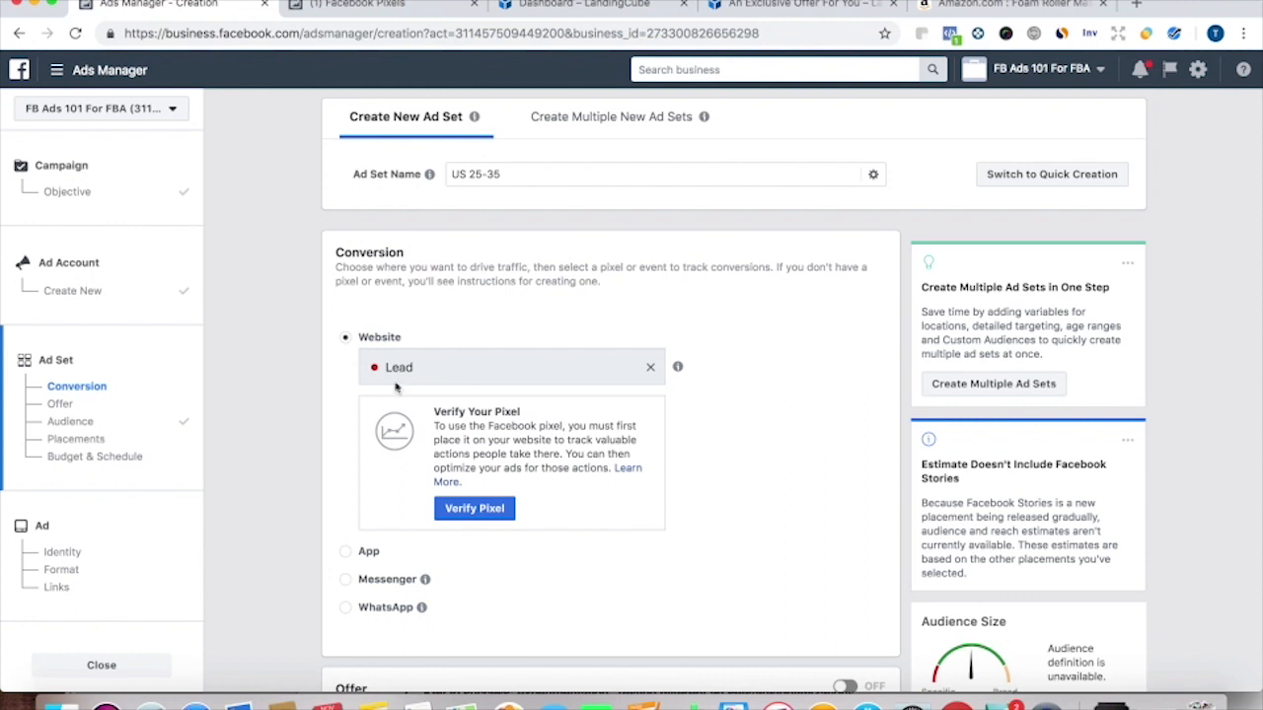
pyautogui.doubleClick(448, 366)
pyautogui.click(449, 370)
# Return to the published landing page, dismiss the campaign status box and claim the coupon as a test.
pyautogui.click(829, 7)
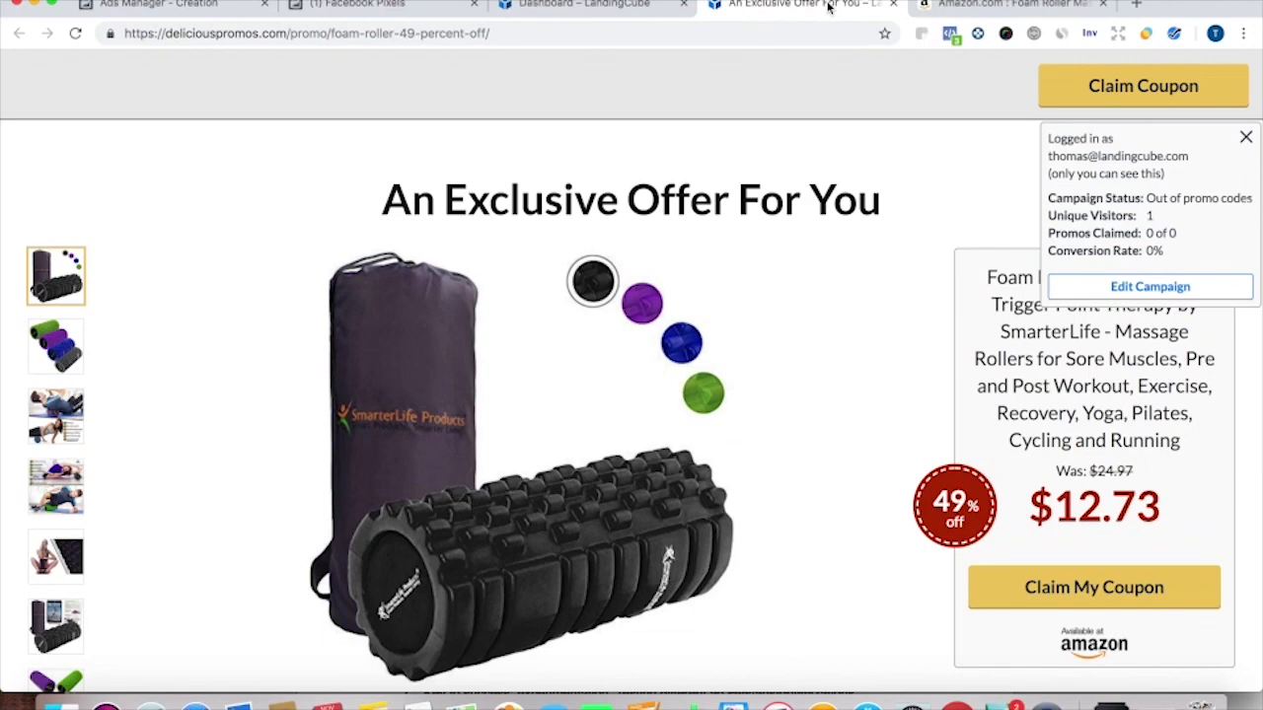
pyautogui.click(1248, 138)
pyautogui.click(1049, 586)
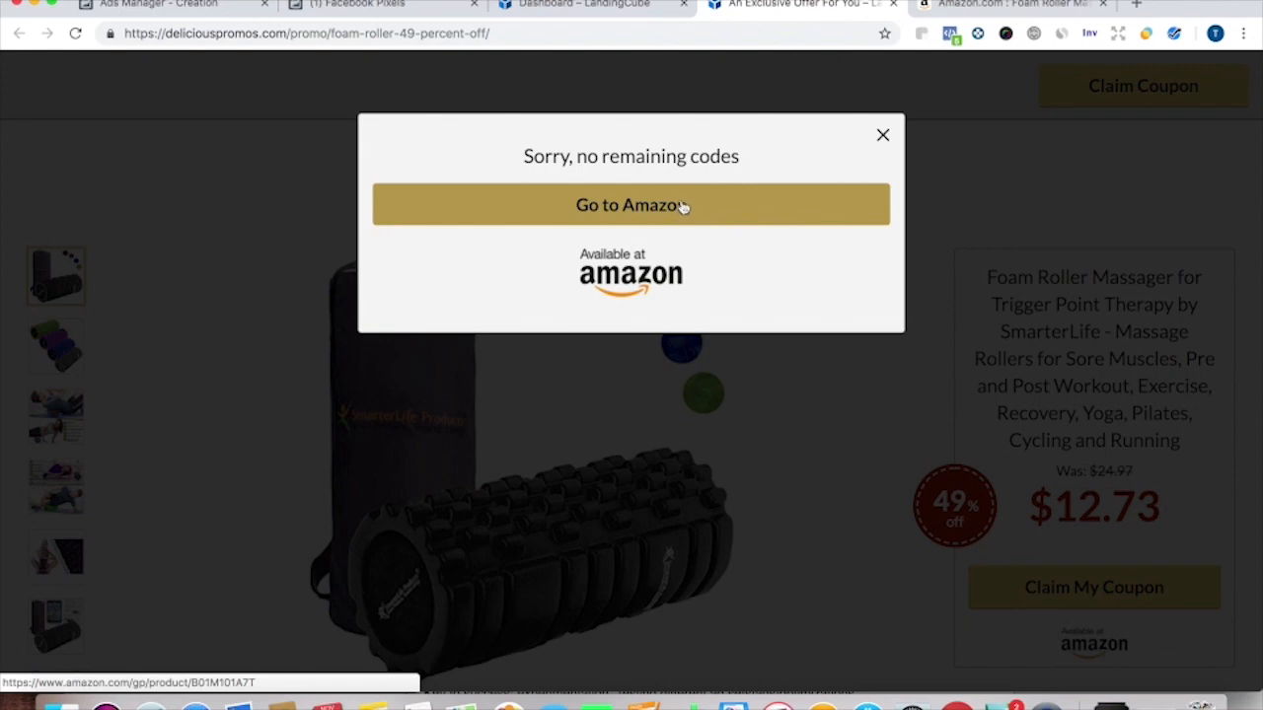
# Check with Facebook Pixel Helper whether the test coupon claim on the landing page fired the Lead event.
pyautogui.click(952, 37)
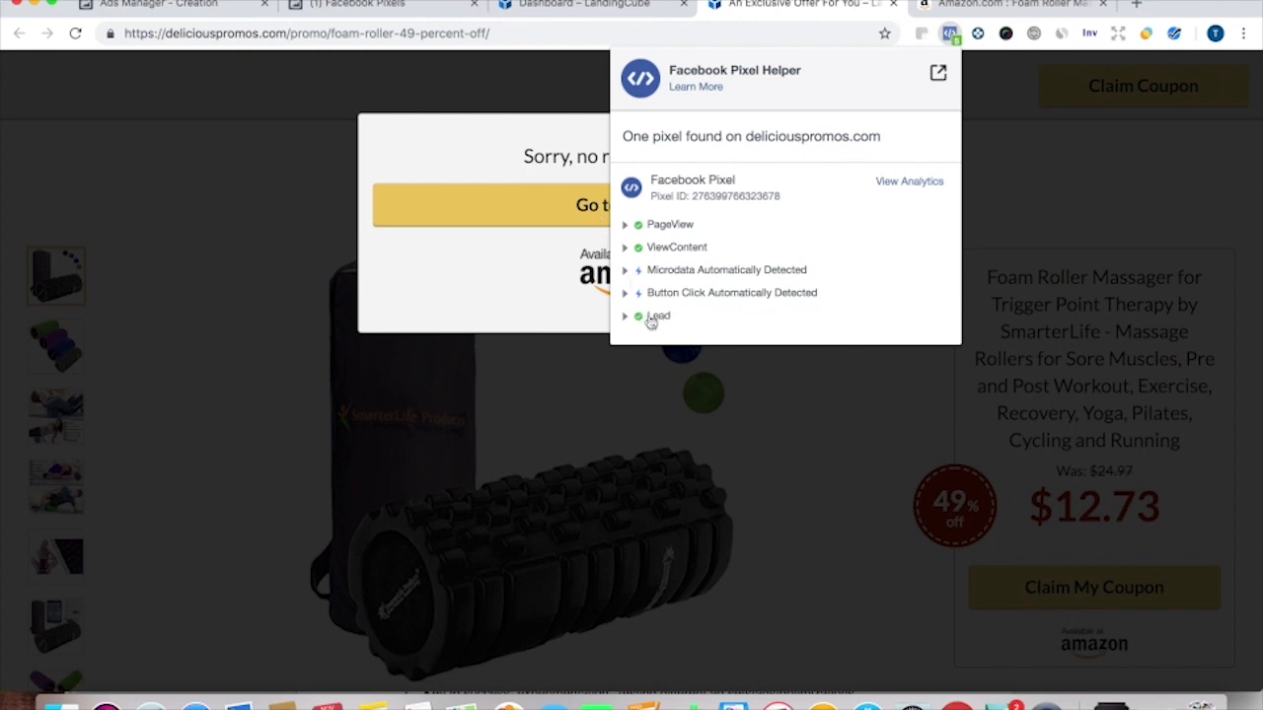
pyautogui.click(575, 143)
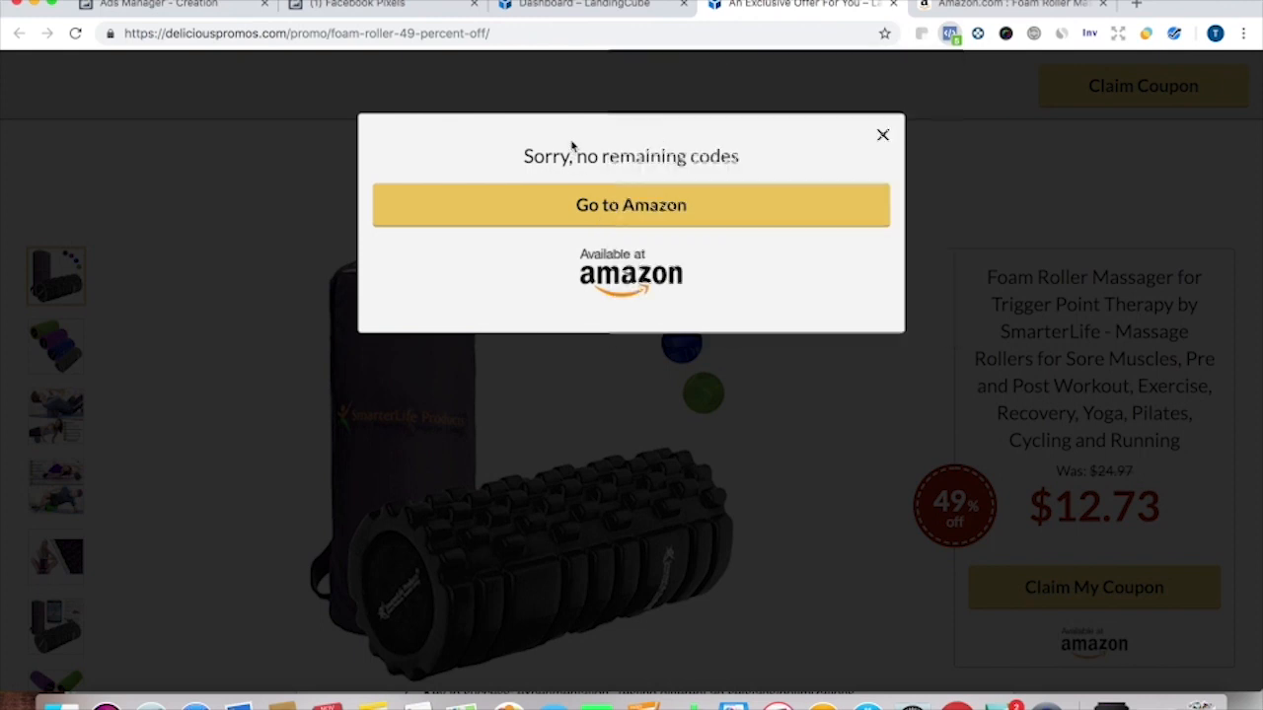
pyautogui.click(390, 6)
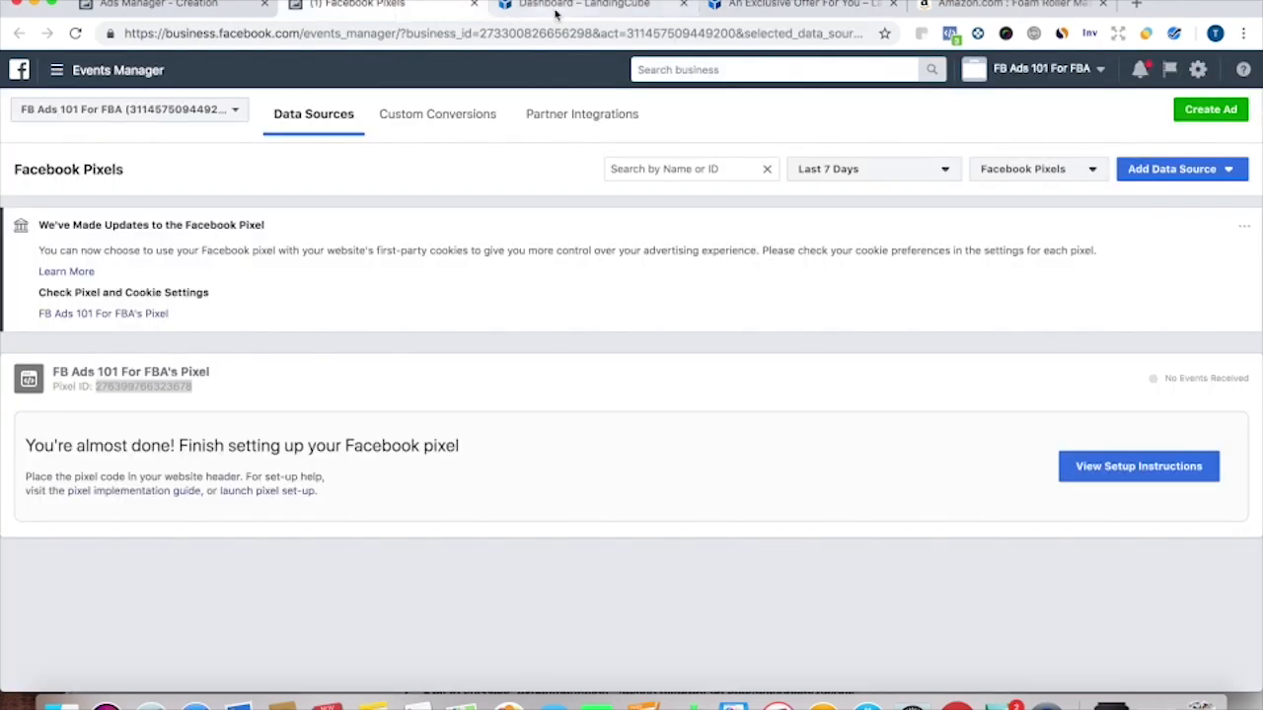
pyautogui.click(851, 6)
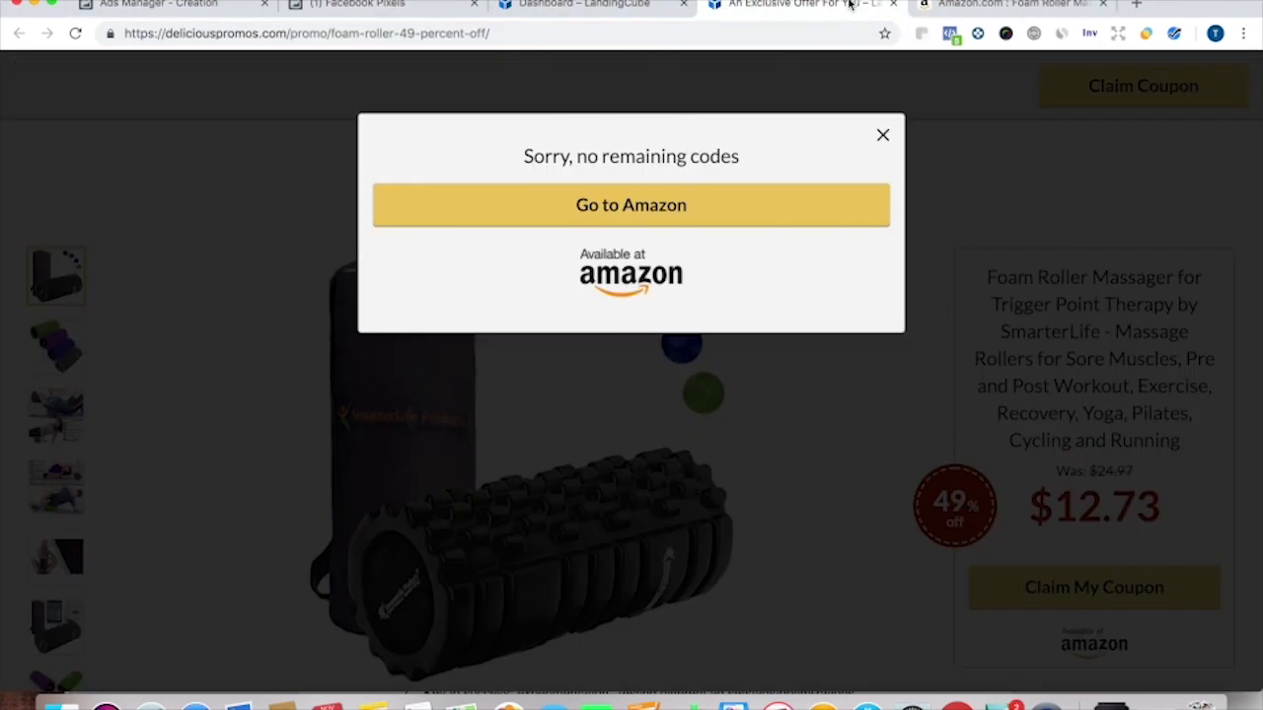
pyautogui.click(954, 35)
pyautogui.click(954, 34)
pyautogui.click(954, 34)
# Return to the US 25-35 ad set in Ads Manager and review its Conversion and Audience settings.
pyautogui.click(246, 10)
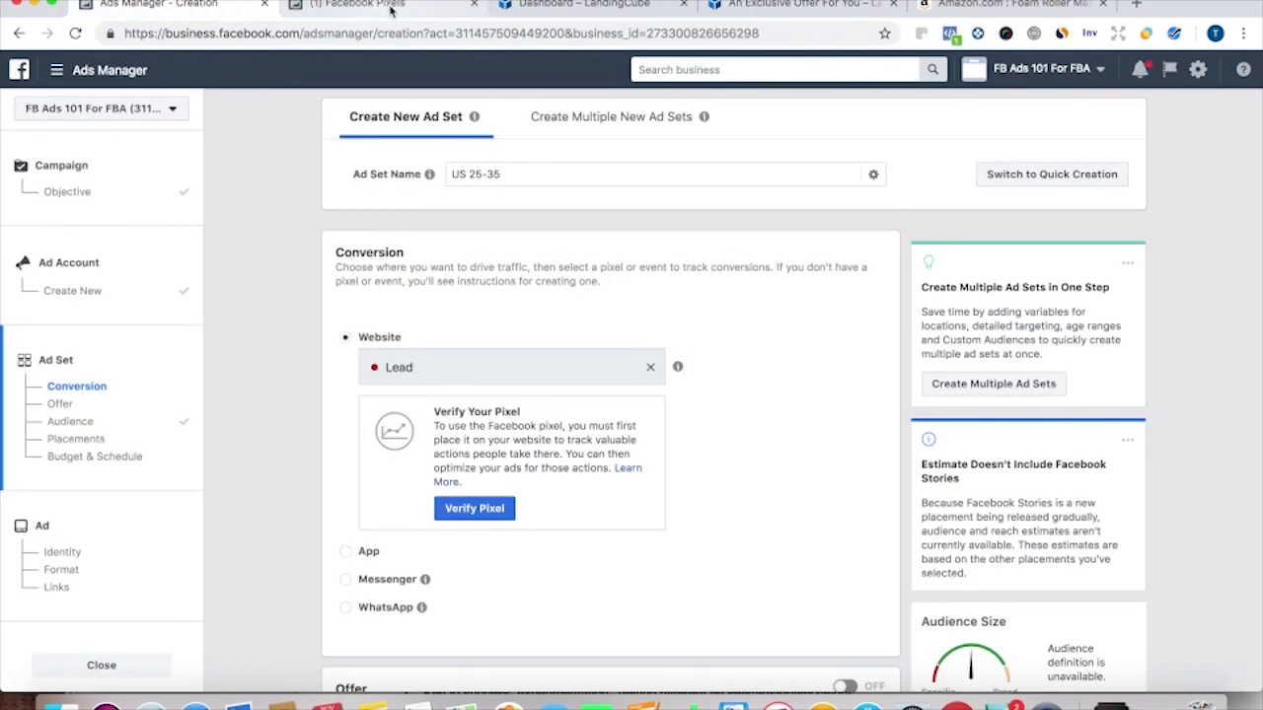
pyautogui.scroll(-2, 296, 276)
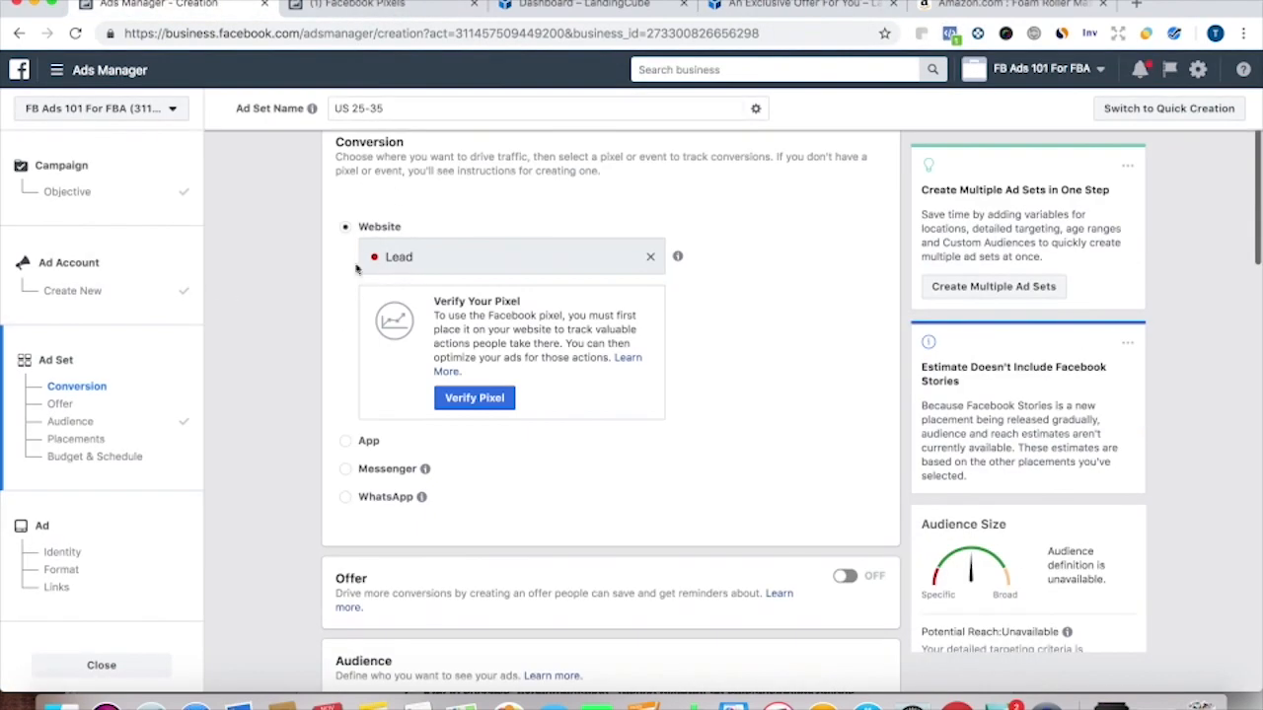
pyautogui.scroll(-8, 480, 507)
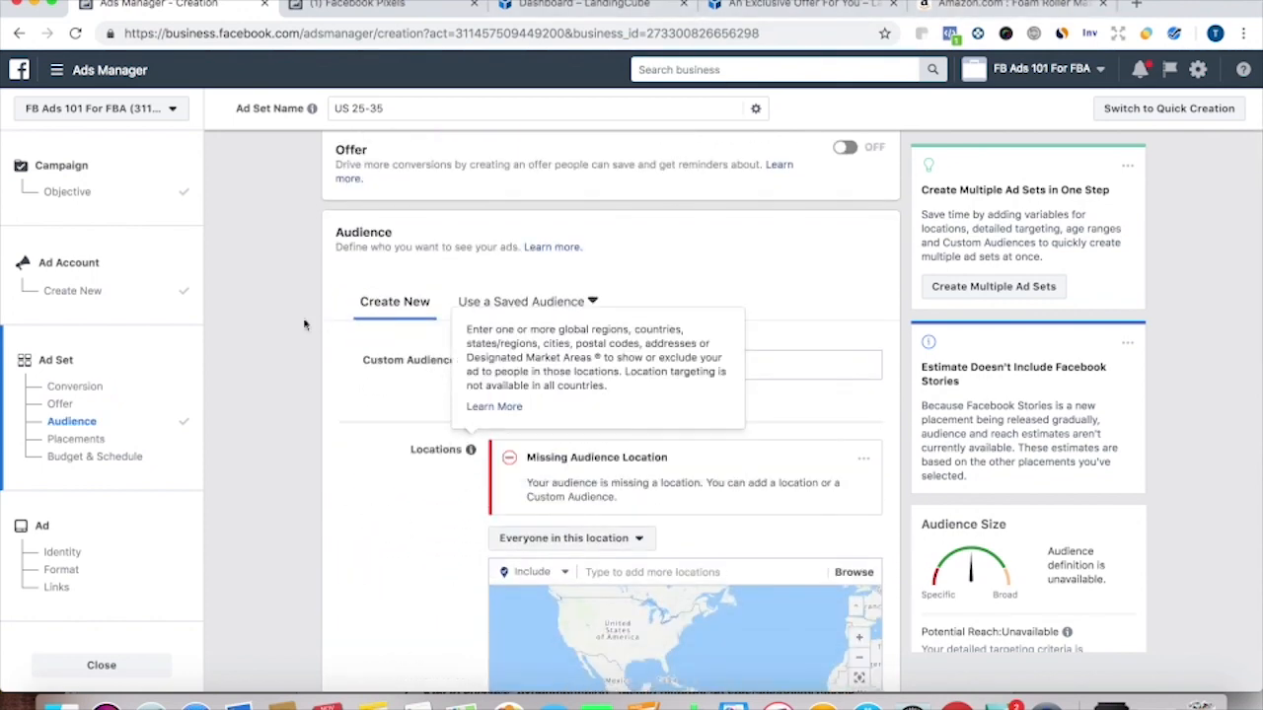
pyautogui.scroll(1, 303, 293)
pyautogui.scroll(8, 303, 319)
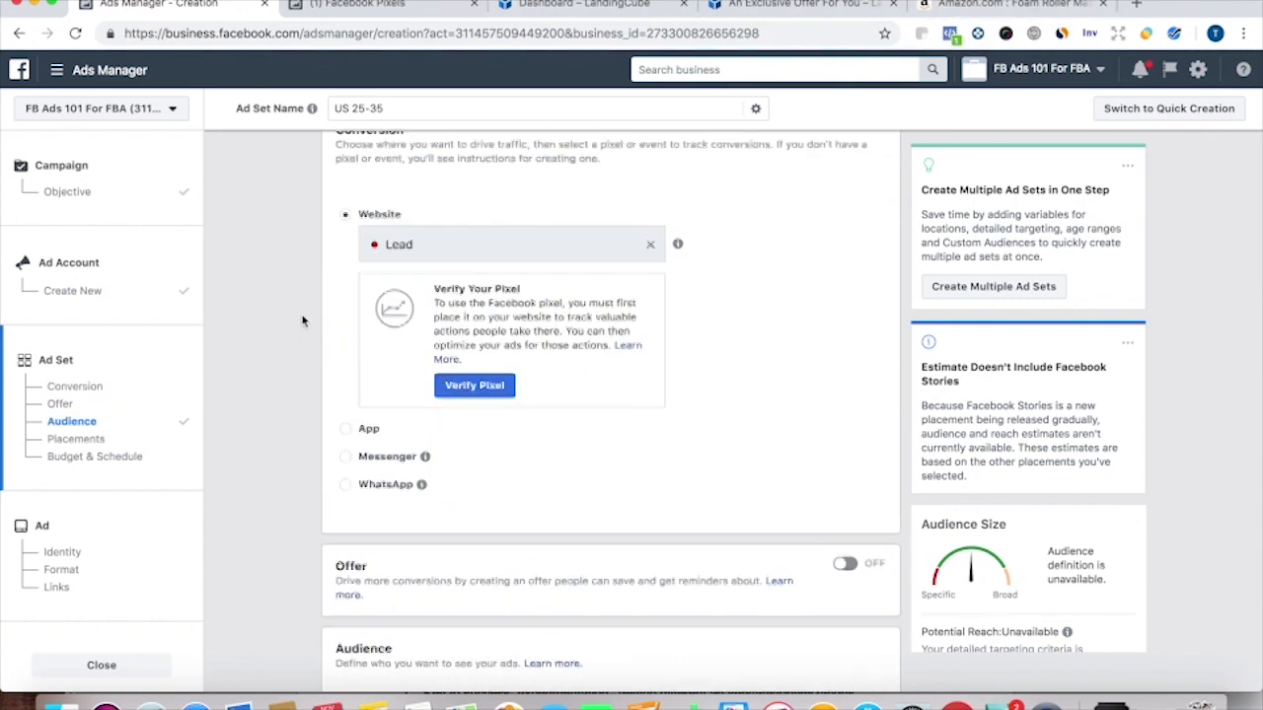
pyautogui.scroll(-7, 303, 321)
pyautogui.scroll(-1, 303, 318)
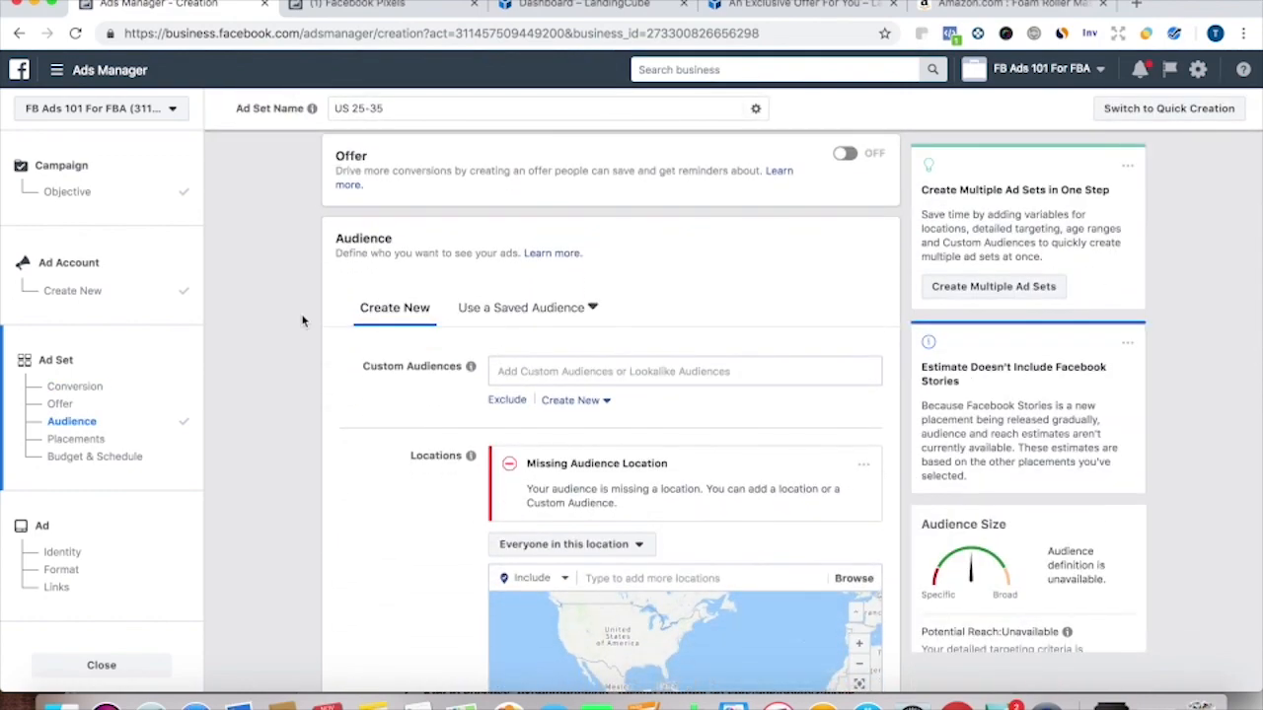